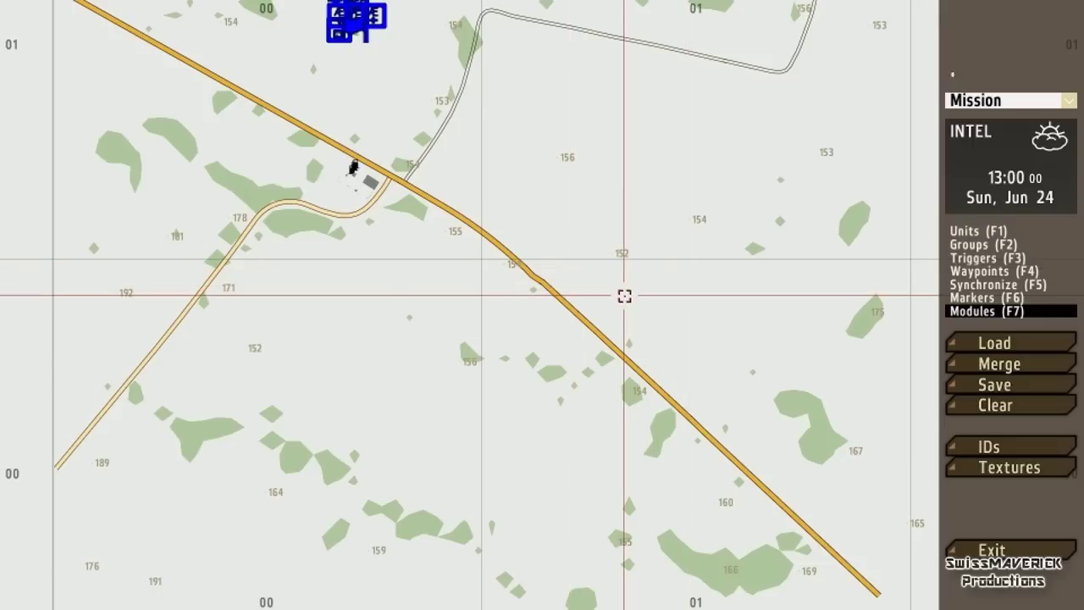
Step: Frame the placement area on the map and start a new module there, opening its form
scroll(609, 242, "up", 2)
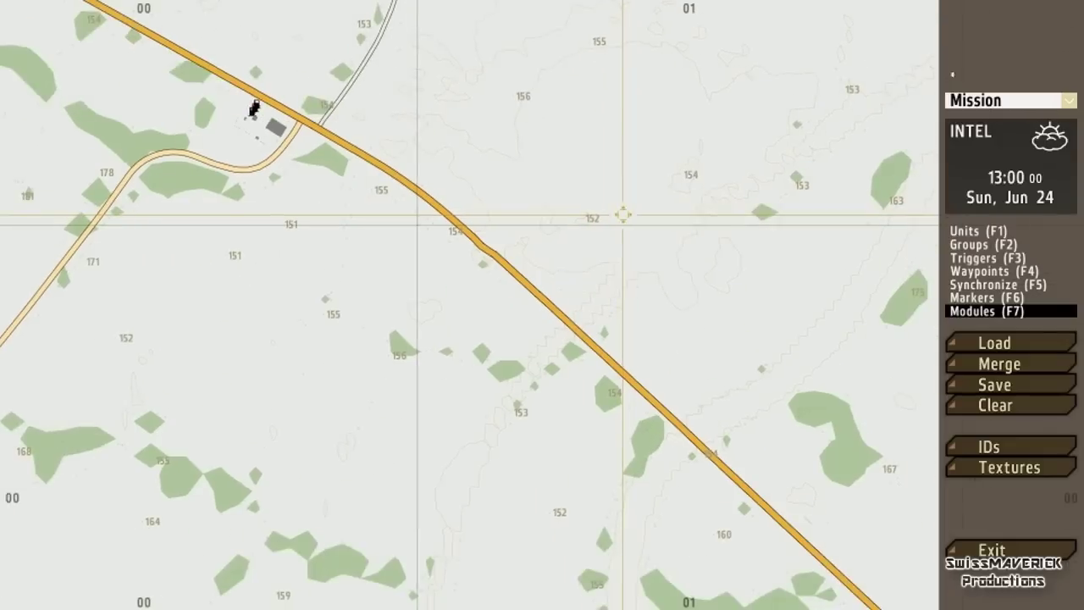
scroll(622, 230, "up", 2)
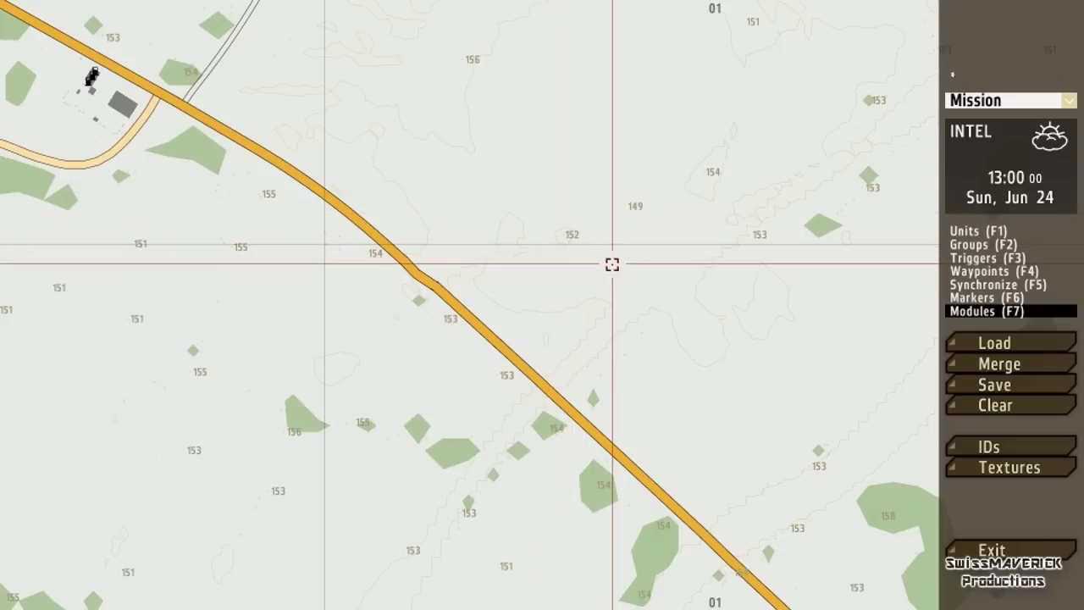
scroll(571, 245, "down", 3)
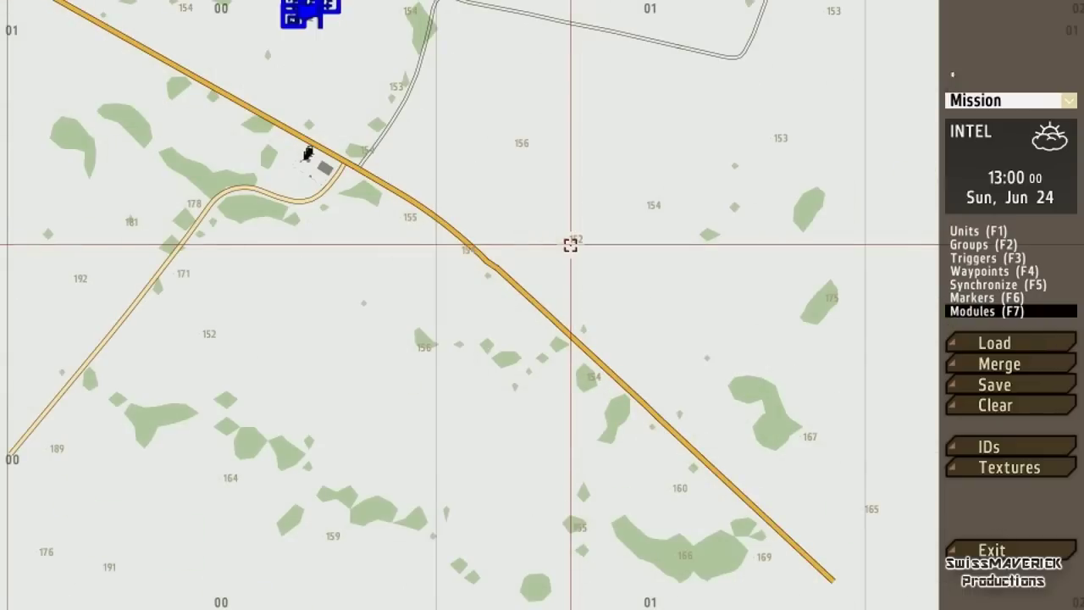
scroll(571, 245, "down", 1)
scroll(573, 245, "down", 1)
scroll(574, 245, "up", 3)
scroll(574, 245, "up", 2)
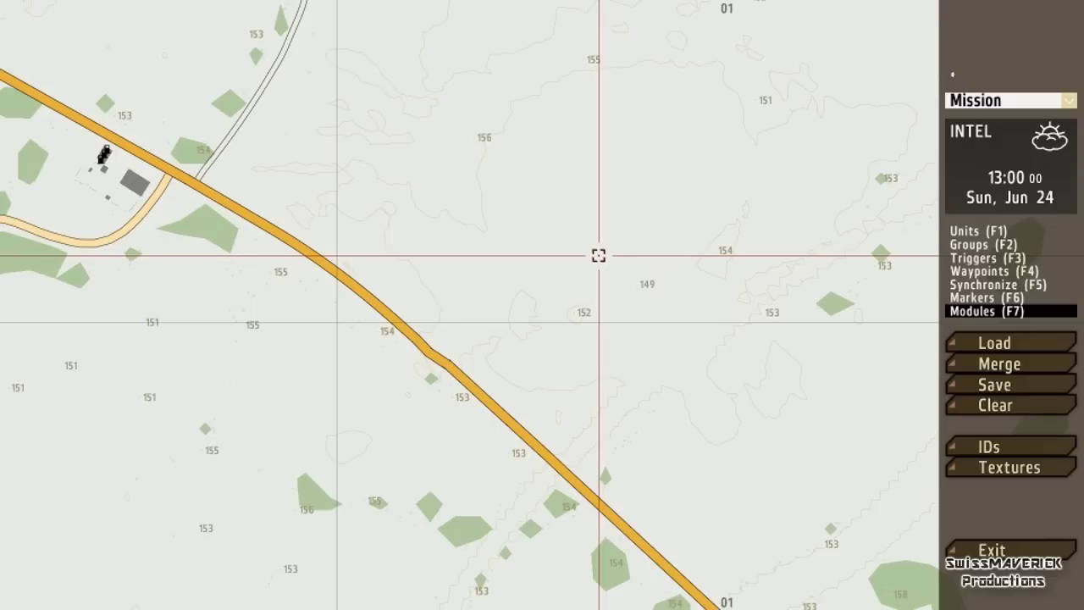
scroll(598, 255, "down", 3)
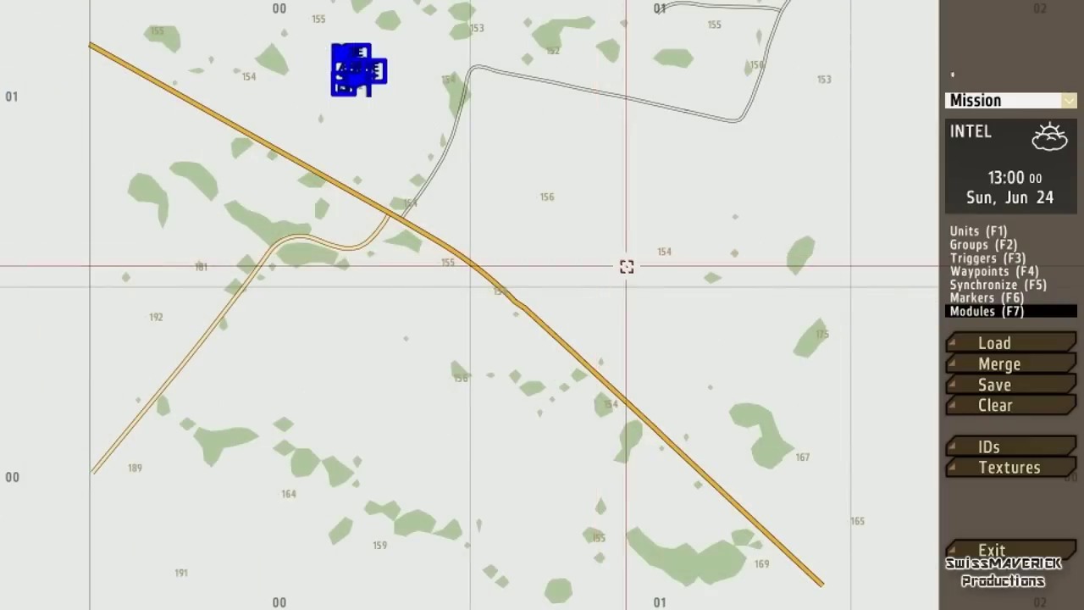
scroll(627, 267, "up", 3)
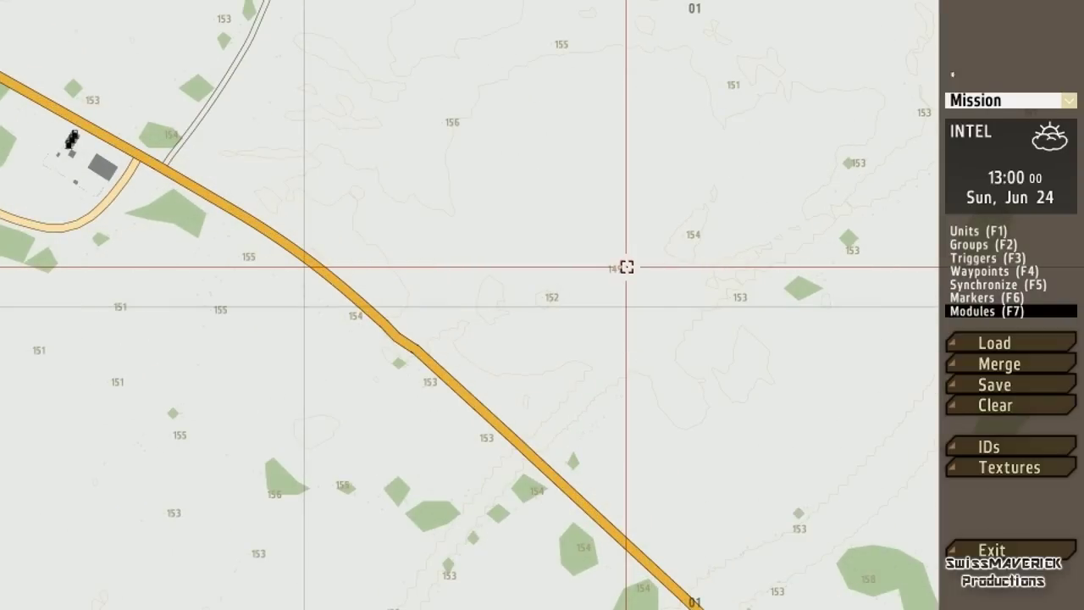
scroll(627, 266, "up", 3)
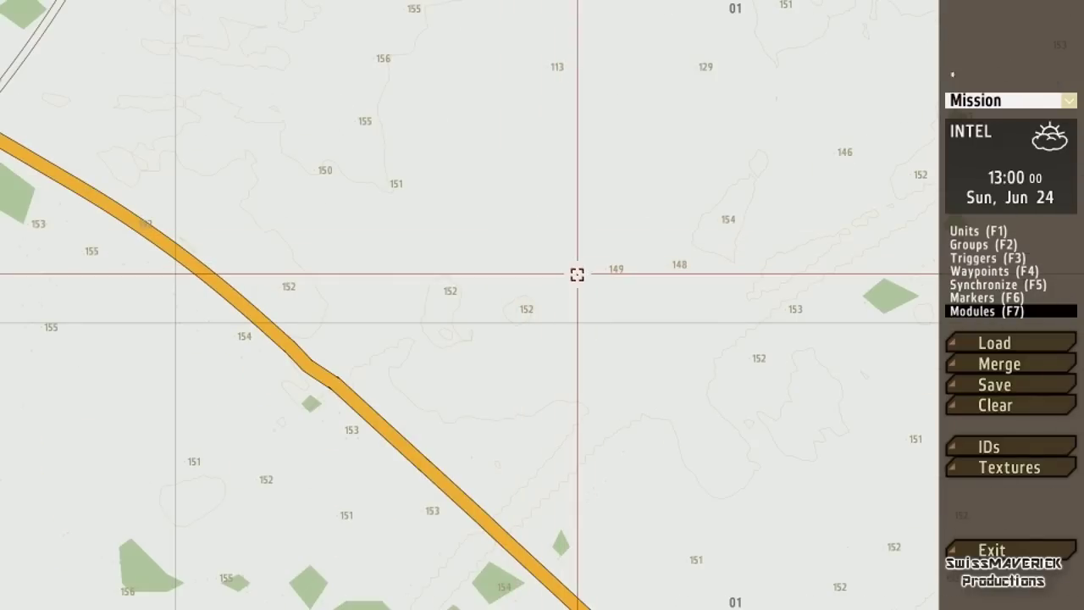
scroll(577, 275, "down", 5)
mouse_move(460, 242)
right_mouse_down()
mouse_move(502, 207)
mouse_move(593, 225)
mouse_move(690, 266)
mouse_move(497, 209)
mouse_move(481, 236)
right_mouse_up()
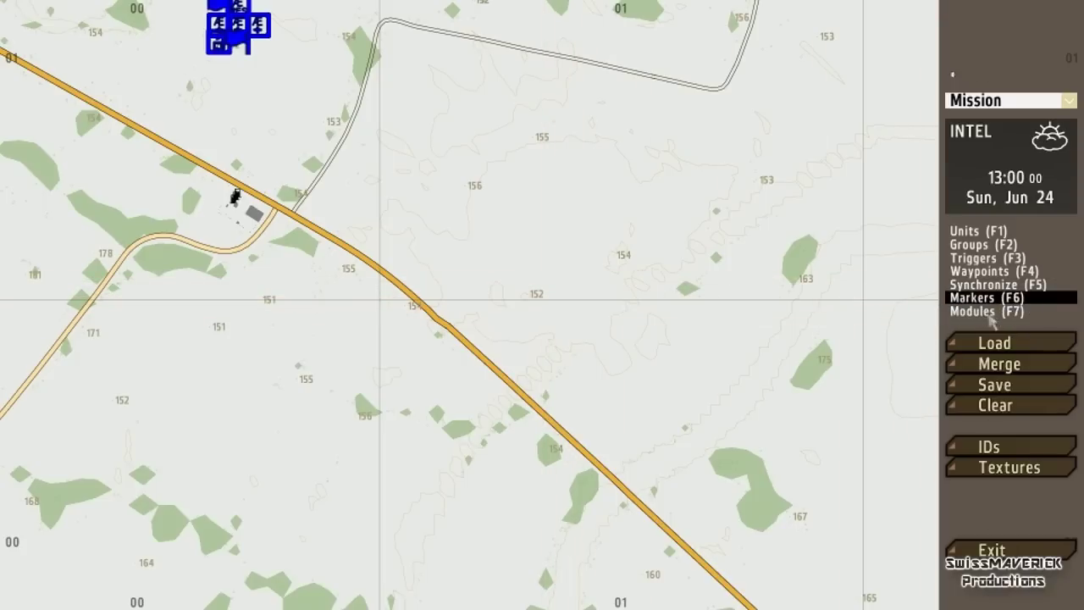
double_click(580, 287)
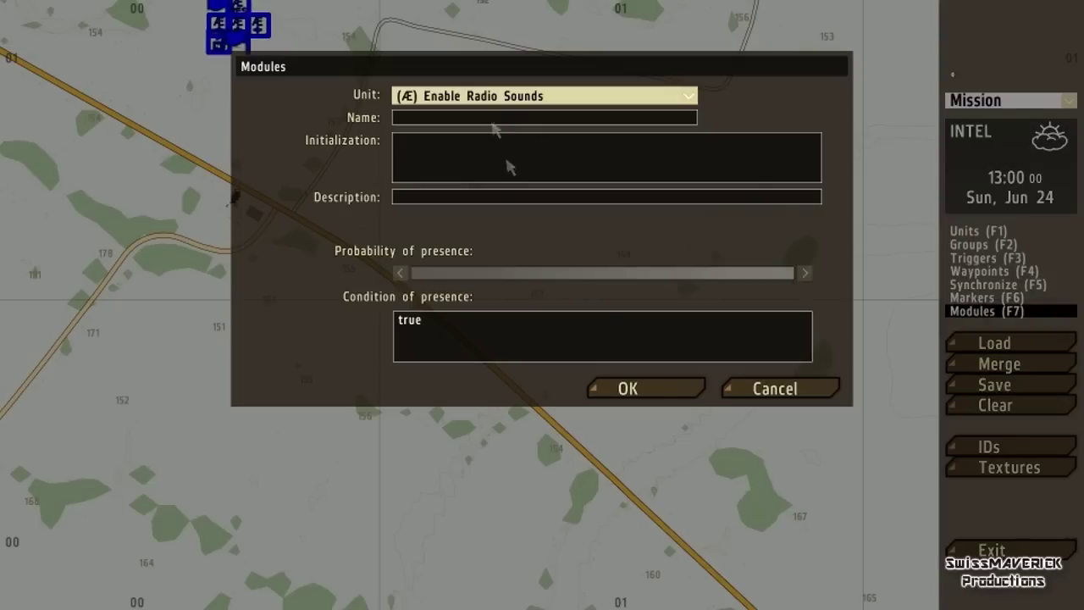
Step: Browse the whole module type list, through ACE and standard entries like Air Refueling
left_click(500, 97)
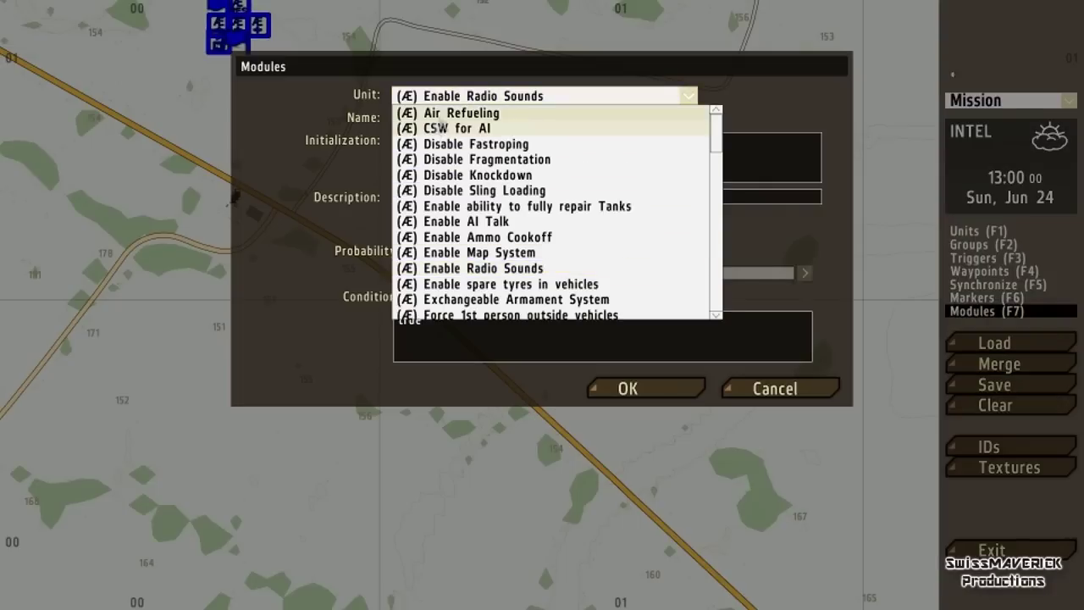
scroll(462, 222, "down", 5)
scroll(466, 254, "down", 6)
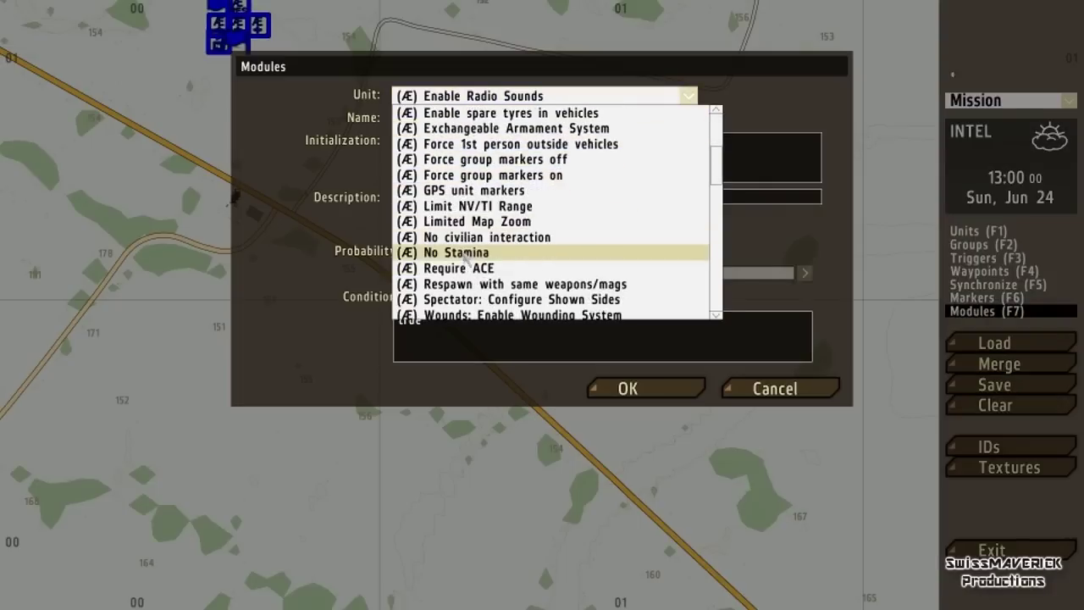
scroll(466, 258, "down", 5)
scroll(469, 263, "up", 1)
scroll(434, 264, "up", 3)
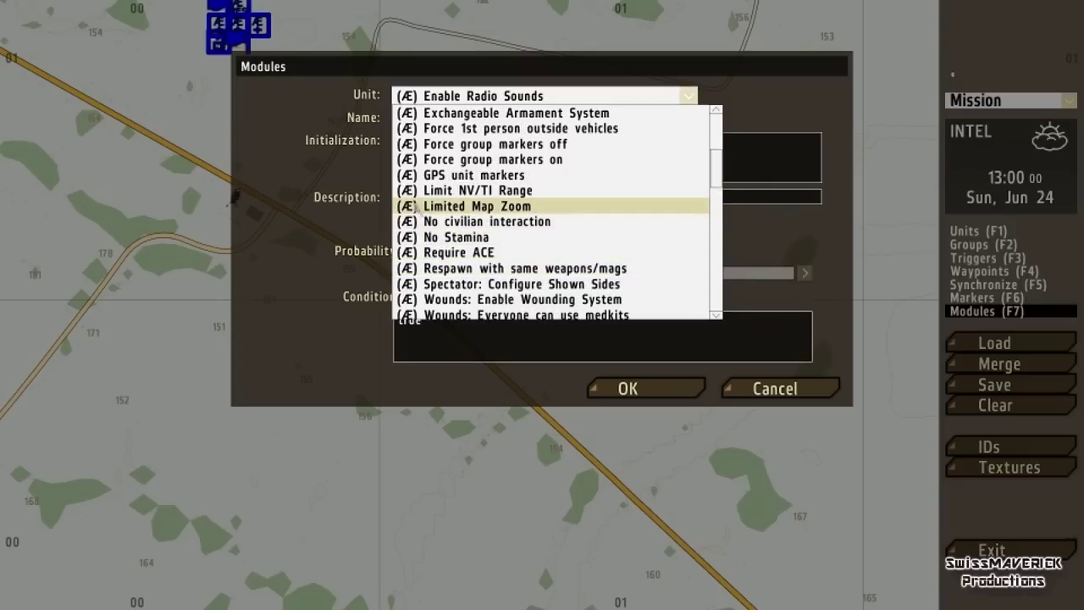
left_click_drag(717, 177, 724, 223)
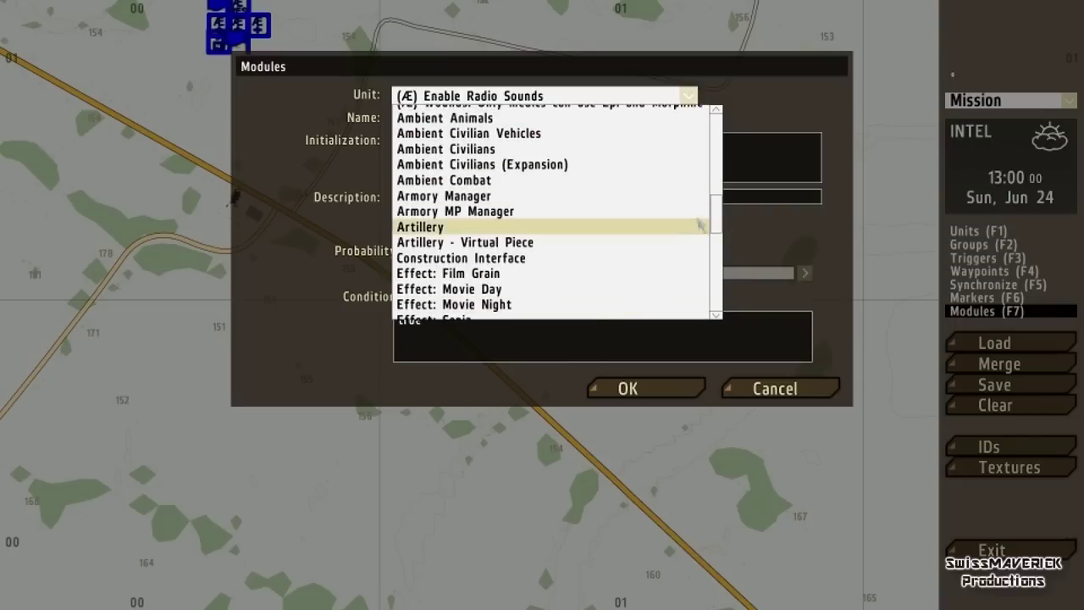
left_click_drag(714, 228, 725, 305)
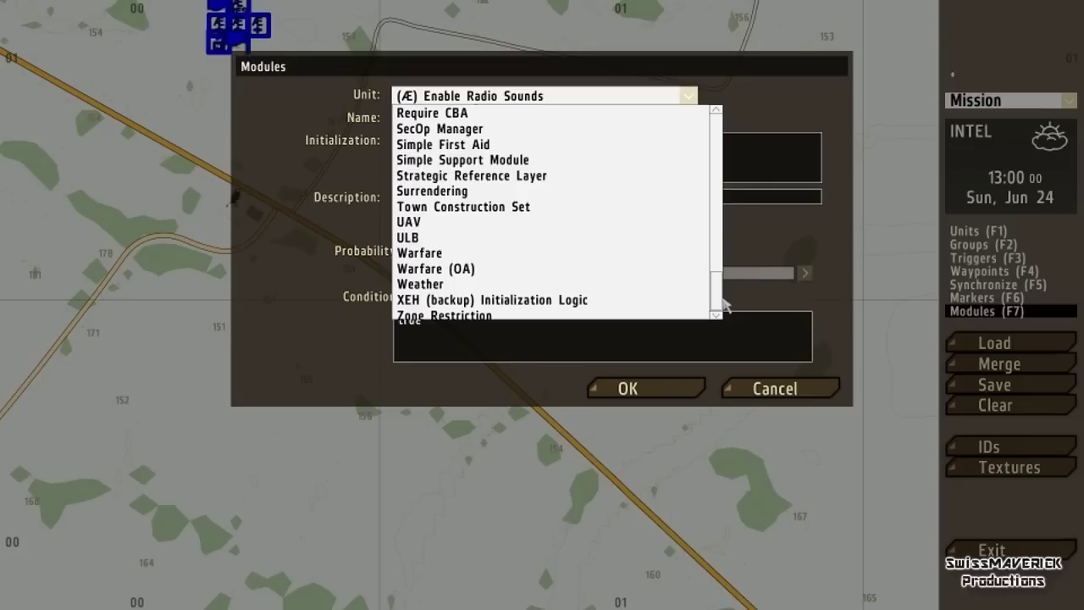
left_click_drag(723, 301, 718, 118)
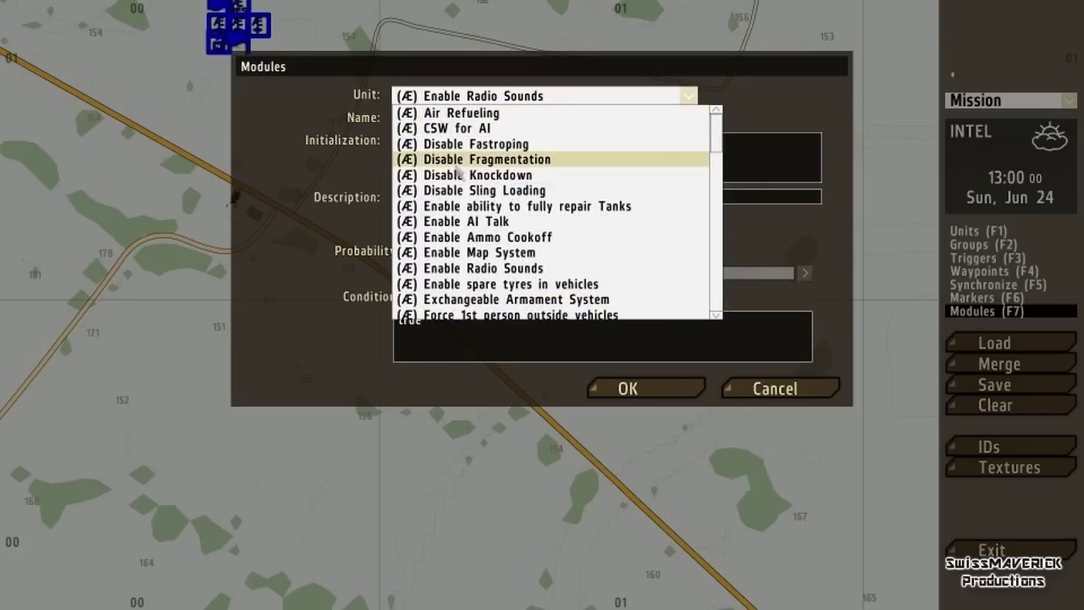
scroll(506, 174, "down", 7)
scroll(507, 216, "down", 5)
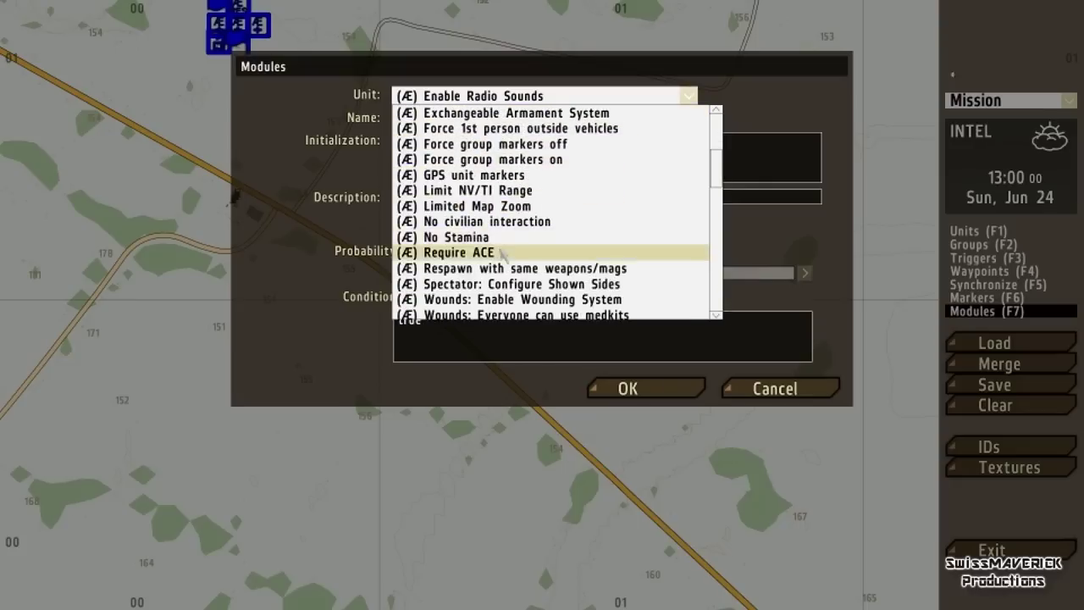
scroll(509, 254, "down", 5)
scroll(504, 266, "up", 3)
scroll(500, 268, "up", 7)
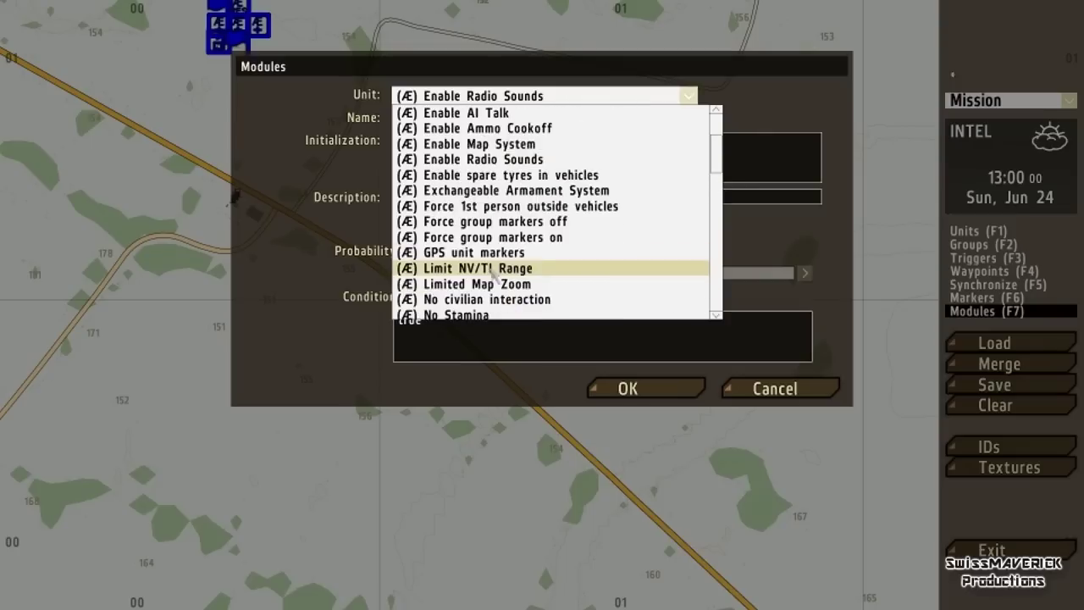
scroll(494, 271, "up", 5)
scroll(494, 272, "up", 2)
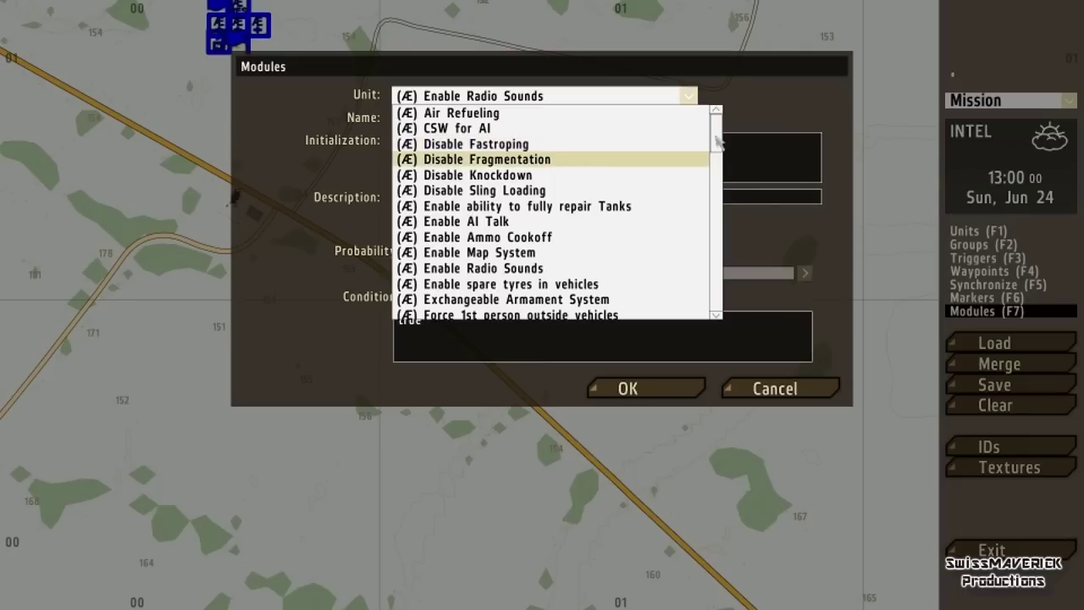
scroll(533, 174, "down", 3)
scroll(516, 193, "up", 3)
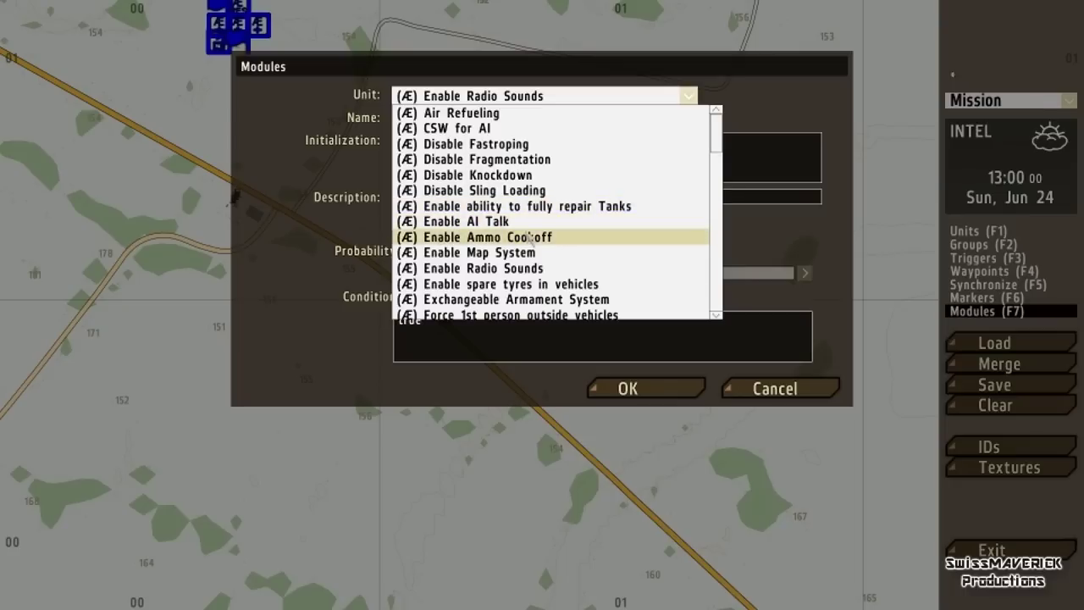
Step: Scroll down the type list and choose '(Æ) Respawn with same weapons/mags'
scroll(525, 235, "down", 2)
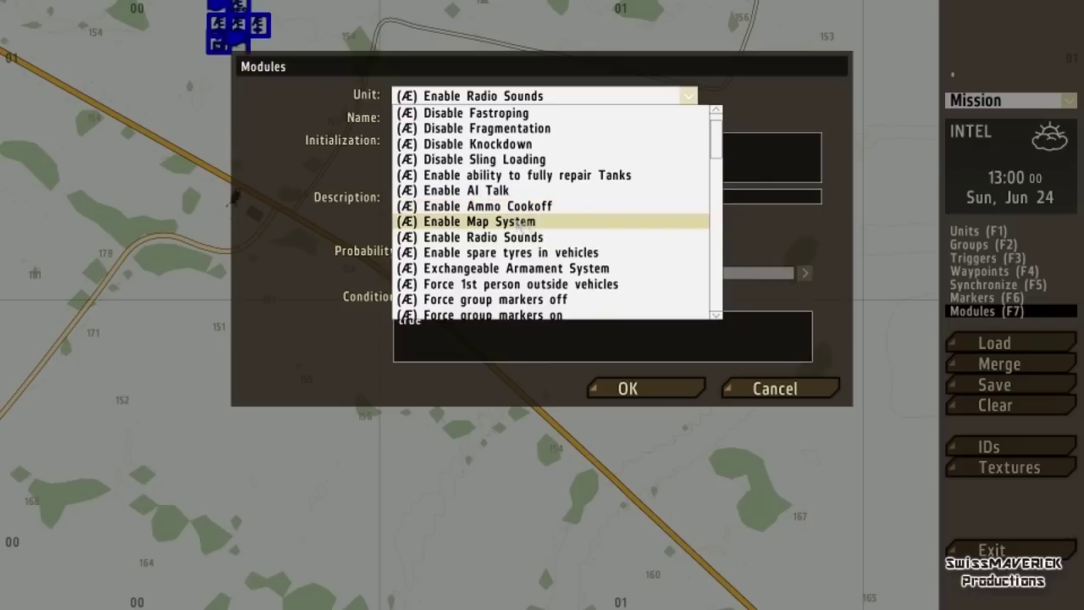
scroll(521, 222, "down", 2)
scroll(527, 215, "down", 1)
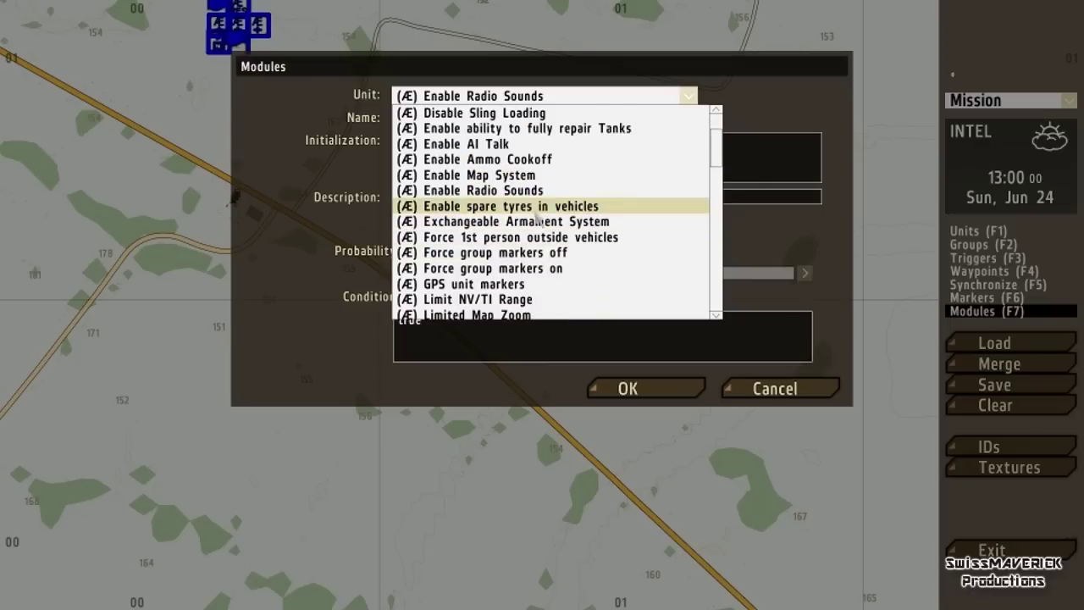
scroll(537, 217, "down", 1)
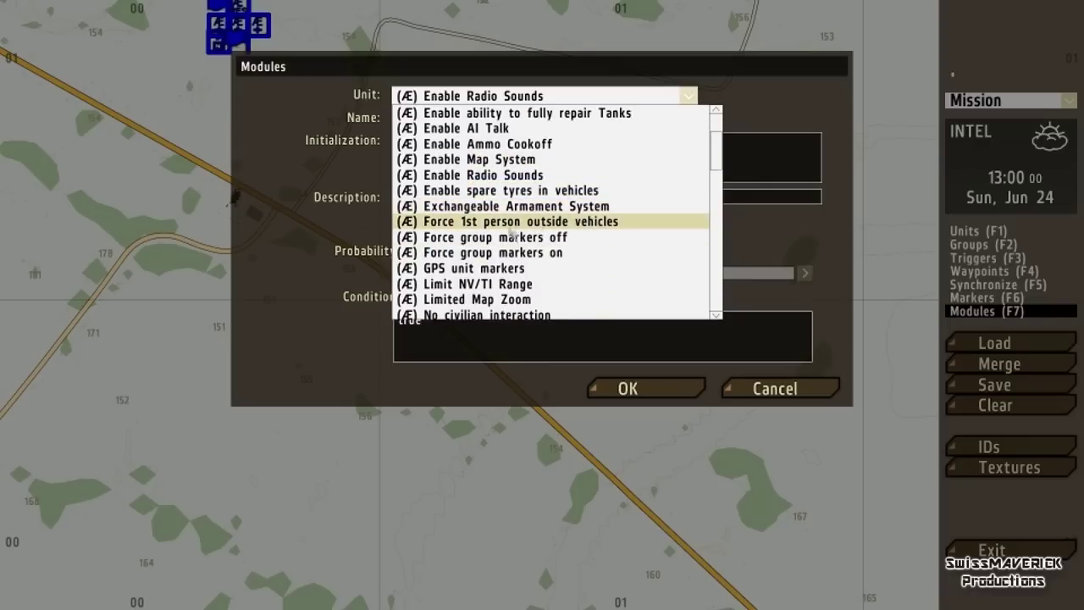
scroll(511, 235, "down", 2)
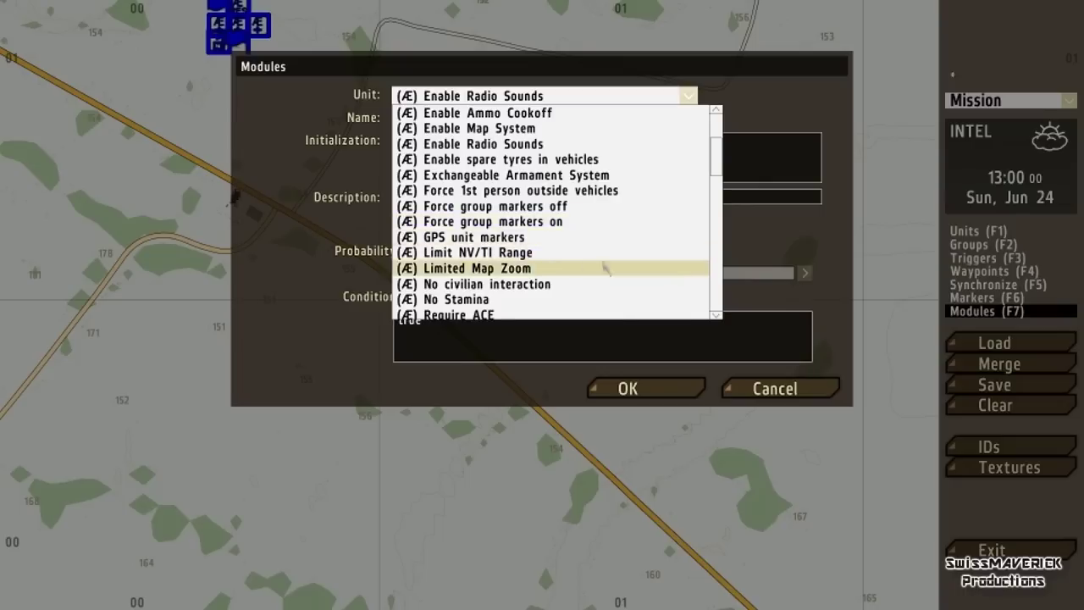
scroll(604, 268, "down", 2)
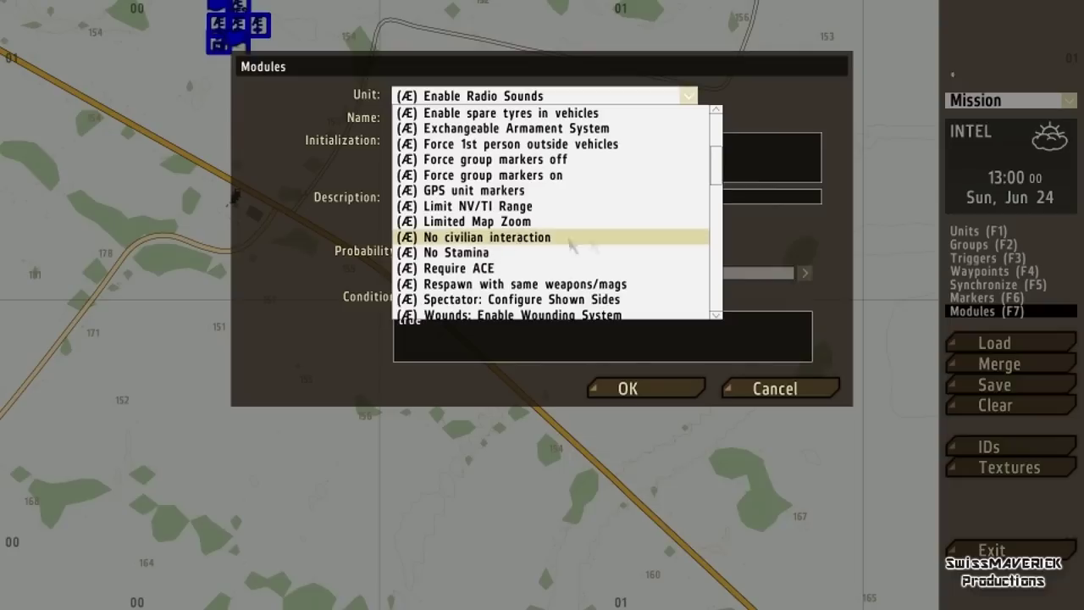
scroll(576, 246, "down", 5)
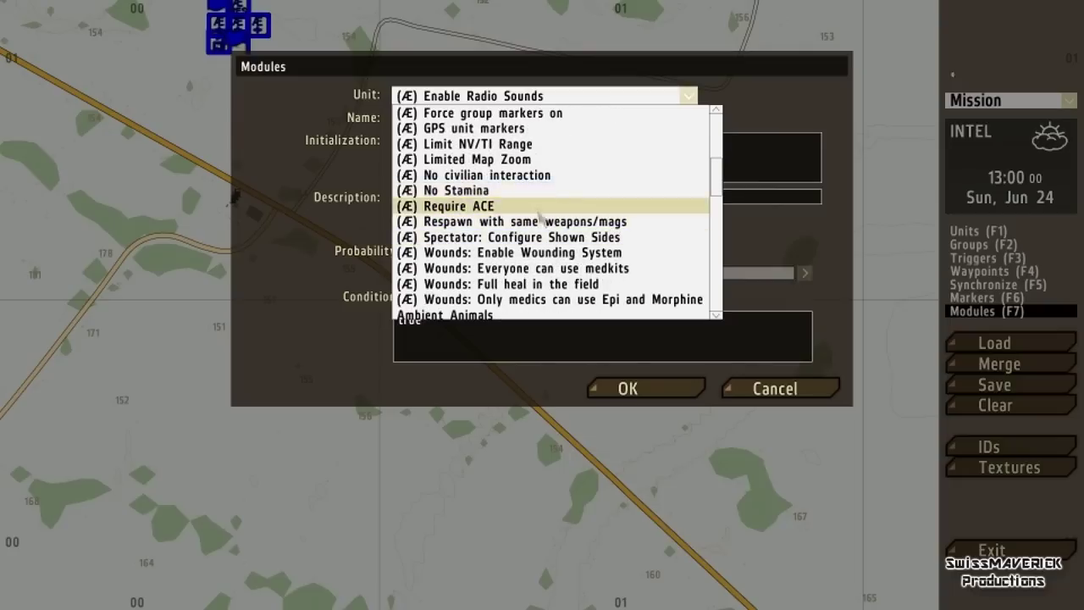
scroll(538, 206, "up", 4)
scroll(540, 206, "up", 4)
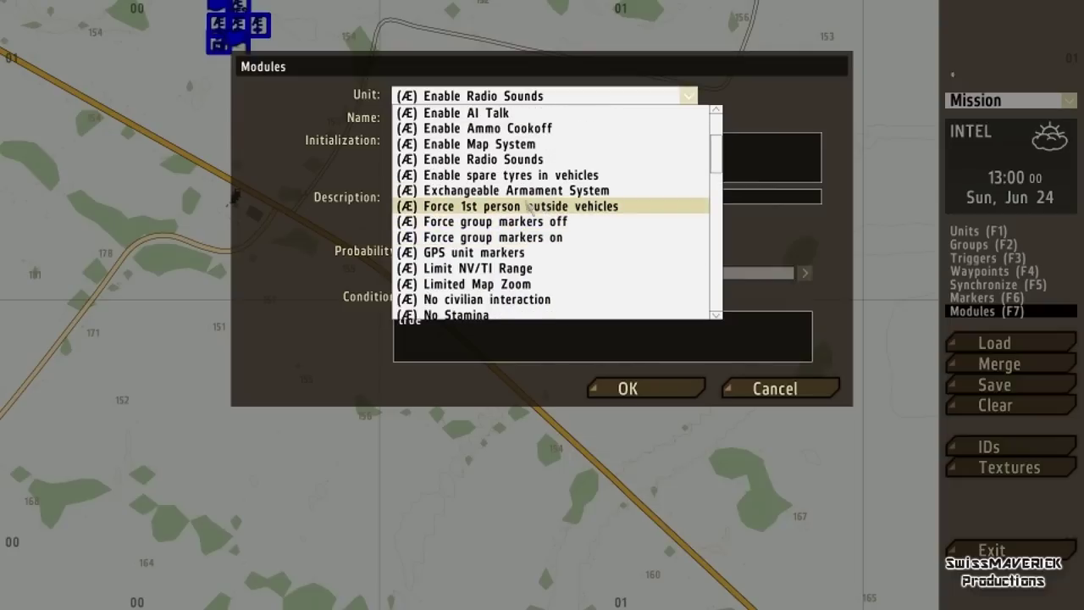
scroll(527, 206, "down", 4)
scroll(534, 210, "down", 4)
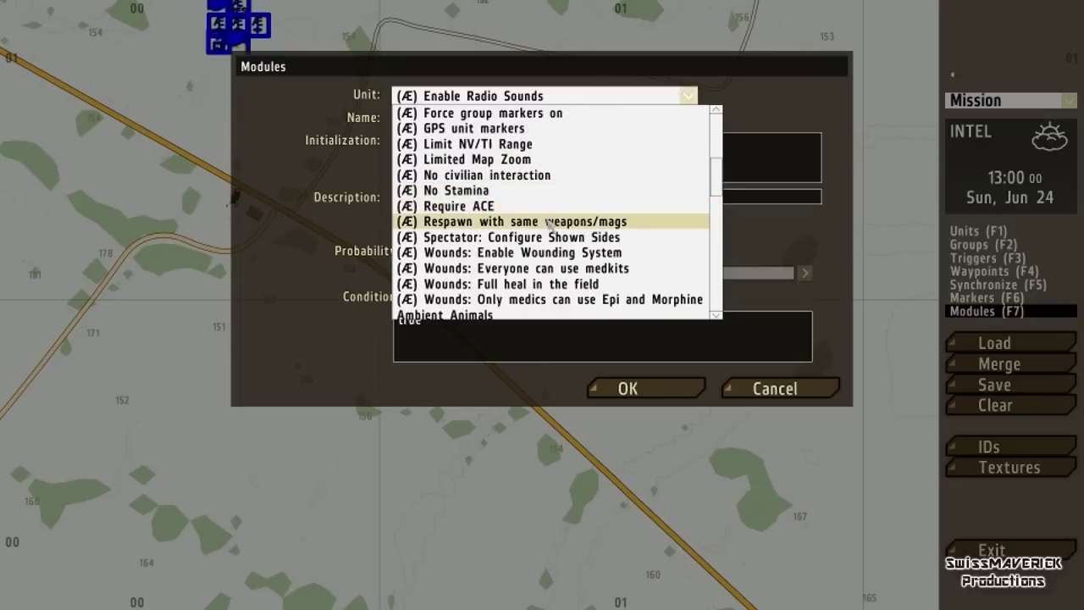
left_click(515, 223)
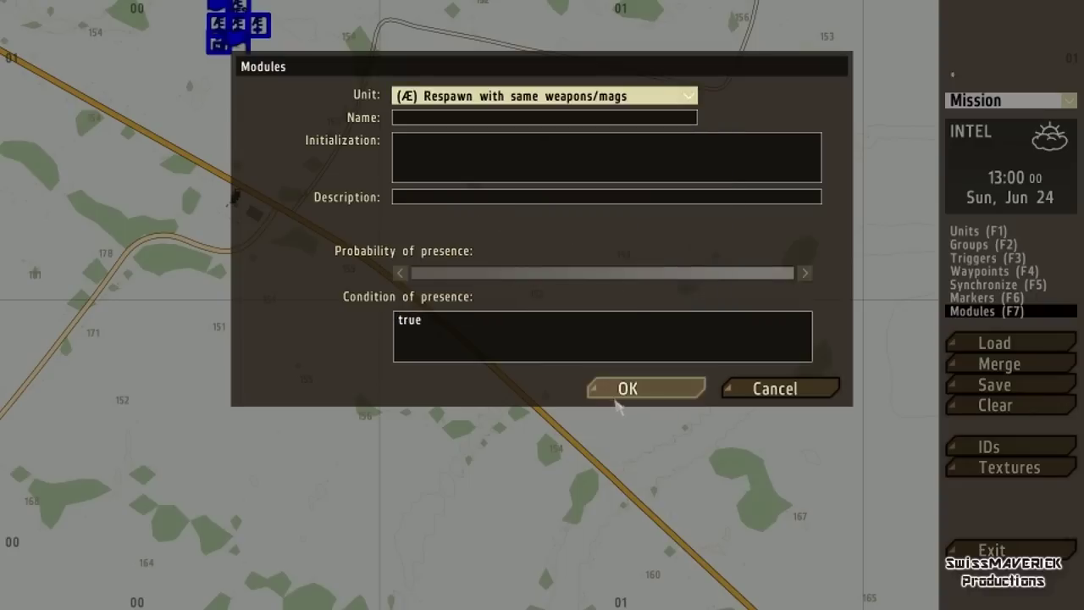
Step: Place the Respawn module, move it north-east on the map, and reopen its settings
left_click(664, 388)
scroll(644, 322, "up", 5)
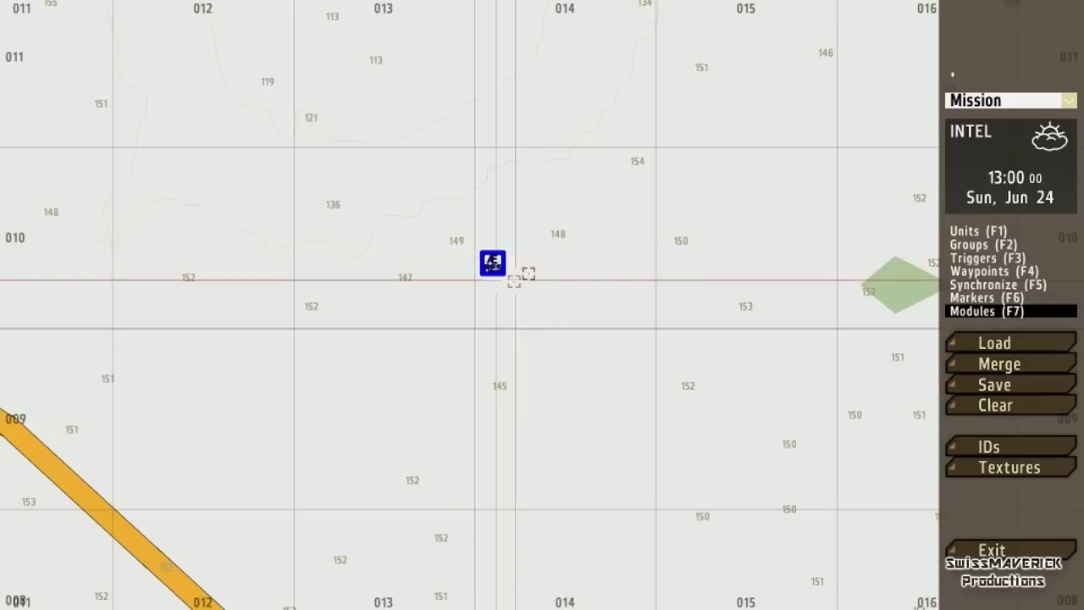
left_click_drag(486, 262, 669, 129)
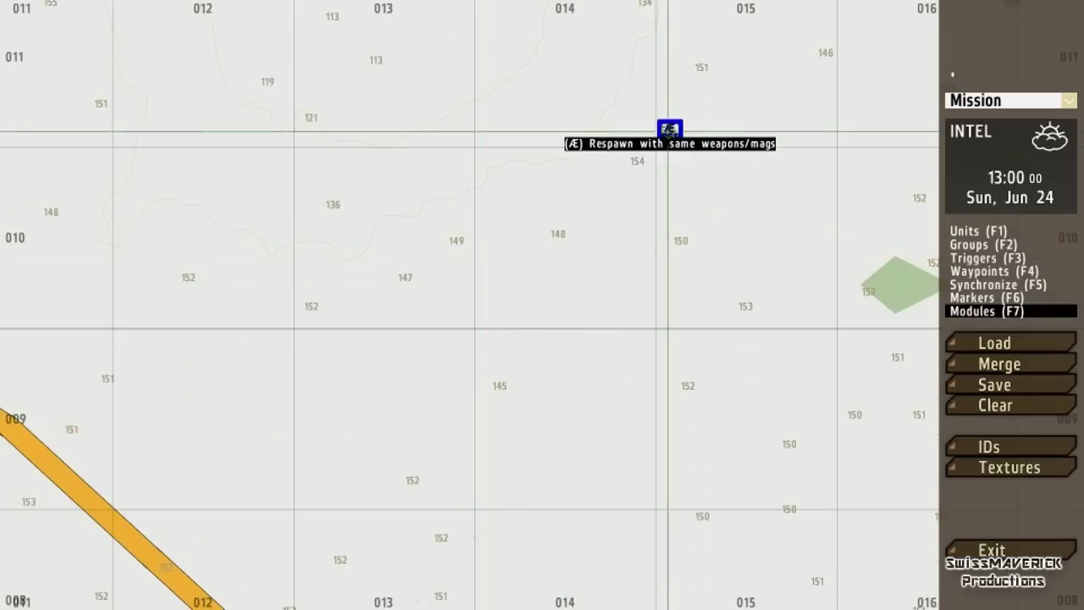
scroll(674, 227, "down", 2)
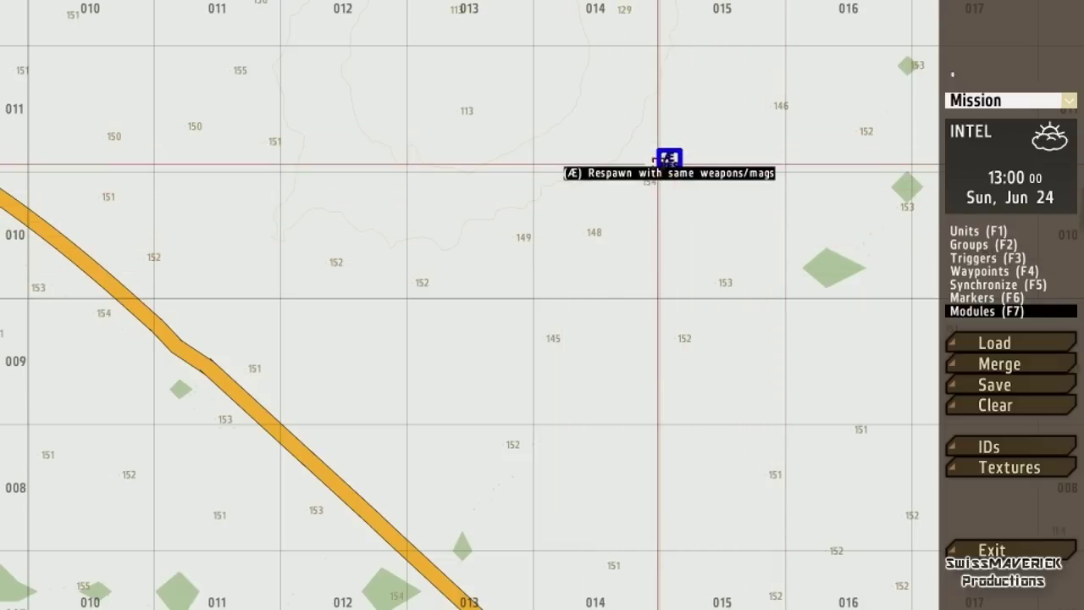
double_click(673, 160)
Step: Change the module type to '(Æ) Wounds: Enable Wounding System' and confirm it
left_click(689, 95)
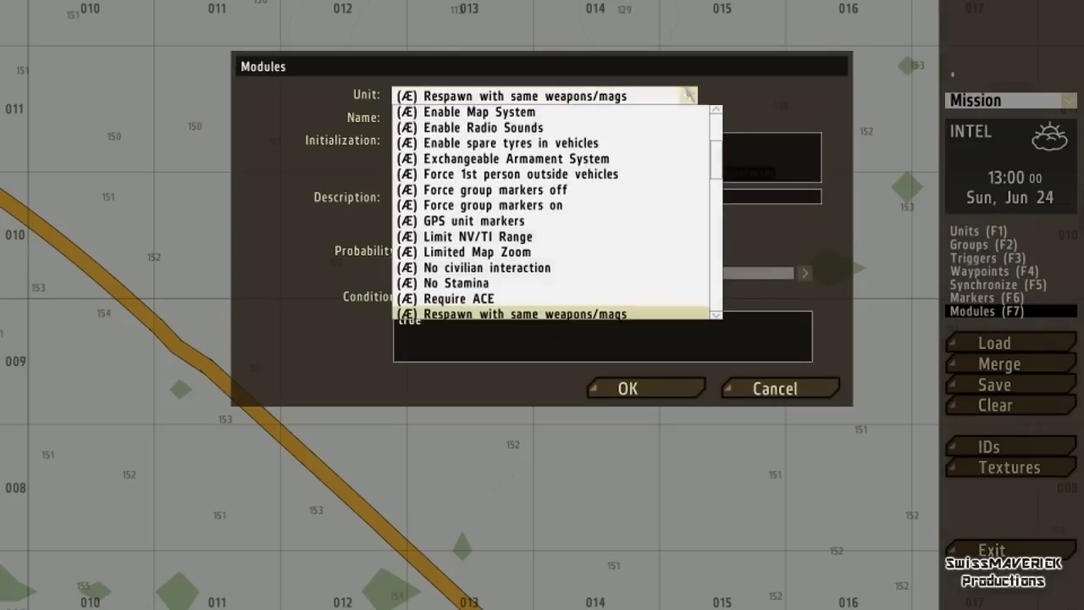
scroll(581, 219, "down", 2)
scroll(582, 218, "down", 2)
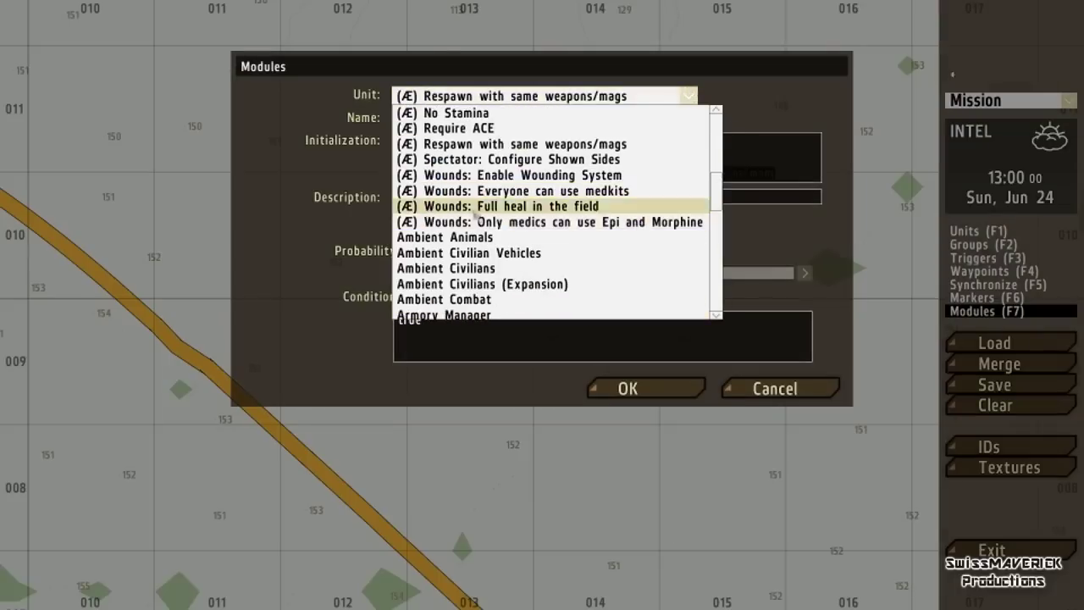
scroll(508, 218, "up", 3)
scroll(576, 224, "up", 2)
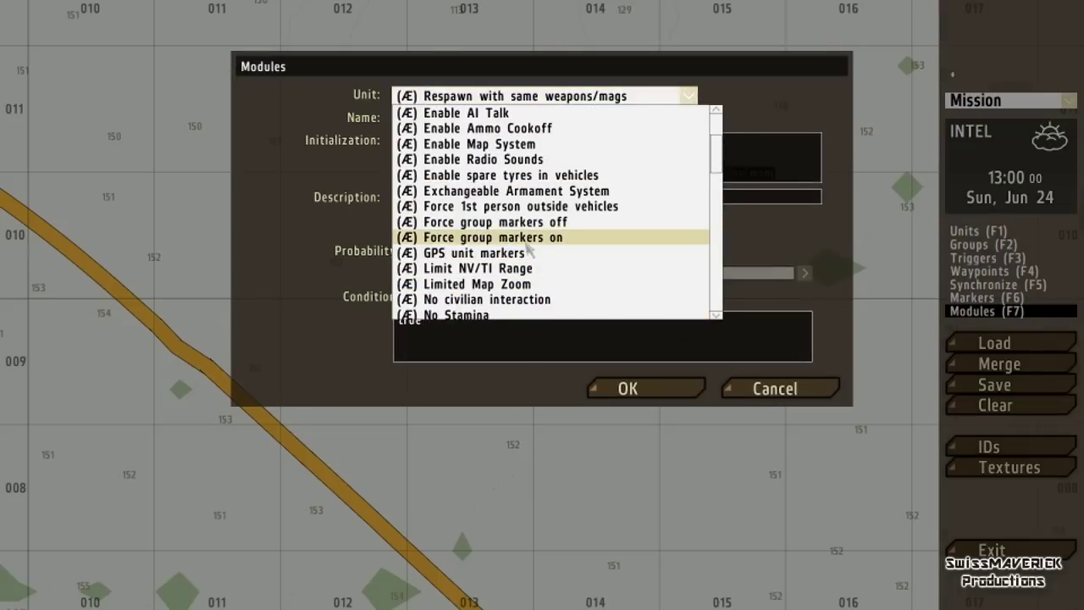
scroll(559, 258, "down", 2)
scroll(526, 252, "down", 1)
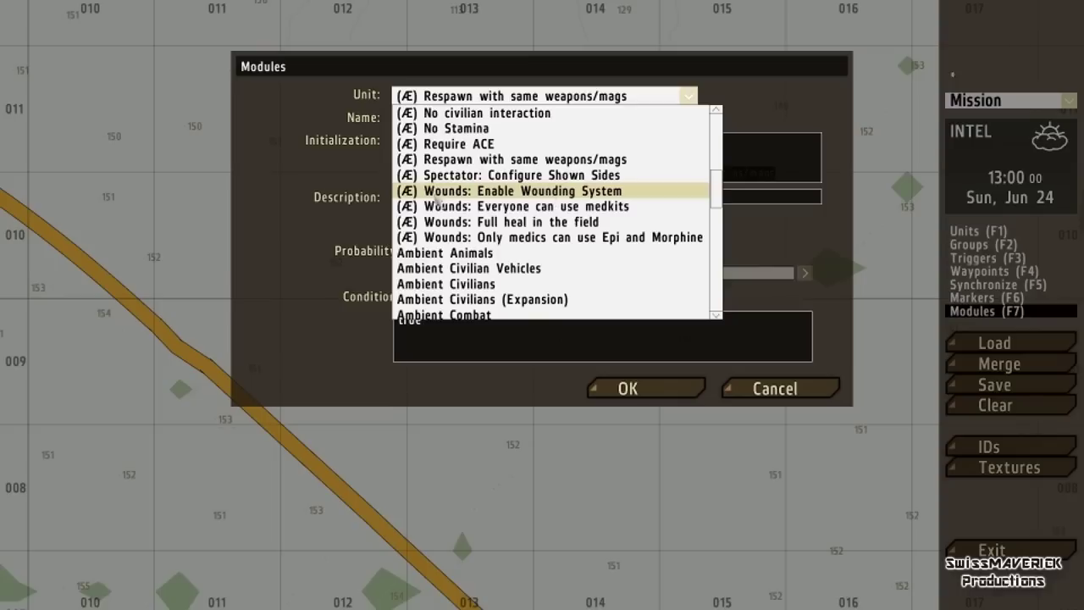
left_click(537, 195)
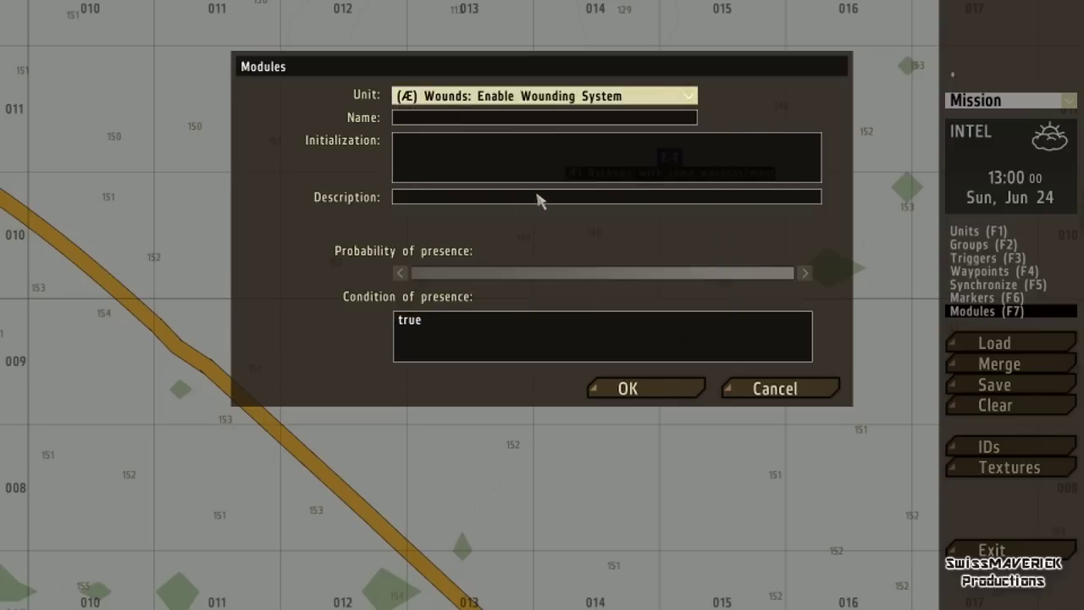
left_click(643, 388)
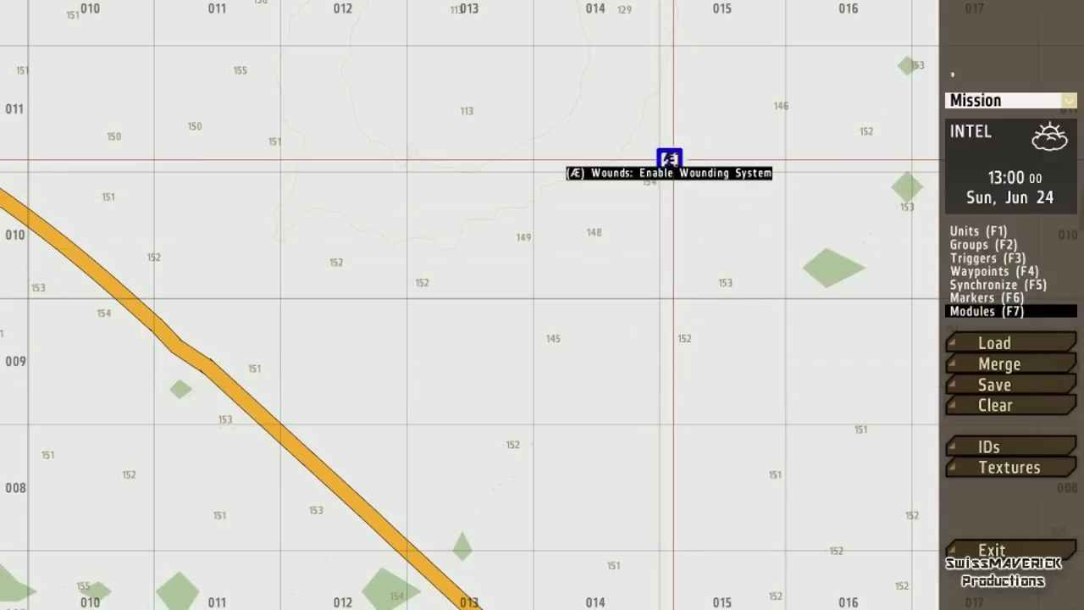
Step: Drag the Wounding System module to a spot slightly up-left, then reopen its settings
left_click_drag(669, 160, 611, 166)
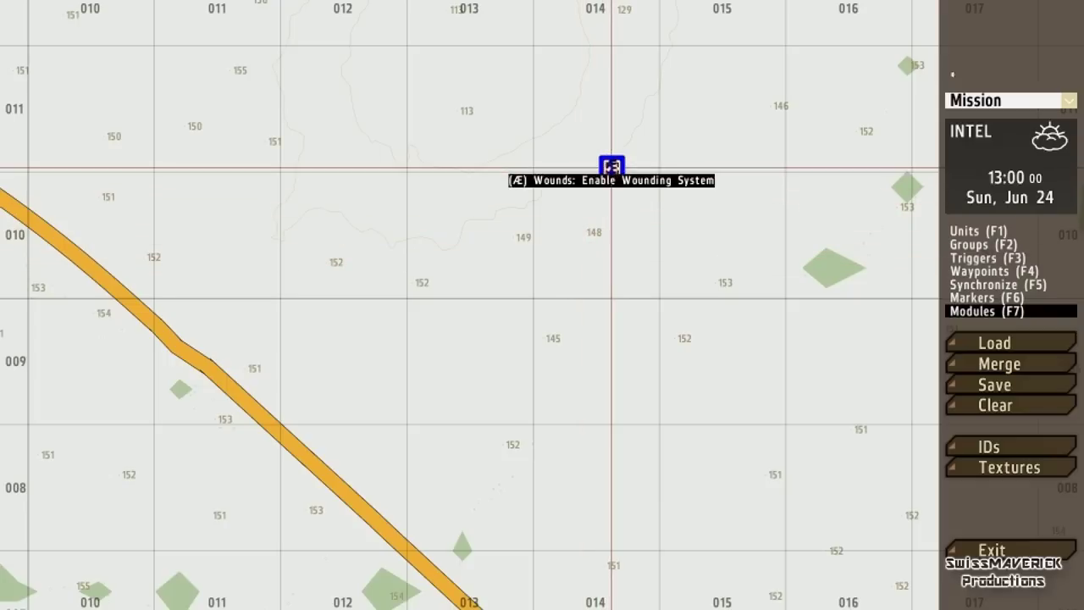
left_click_drag(612, 170, 678, 136)
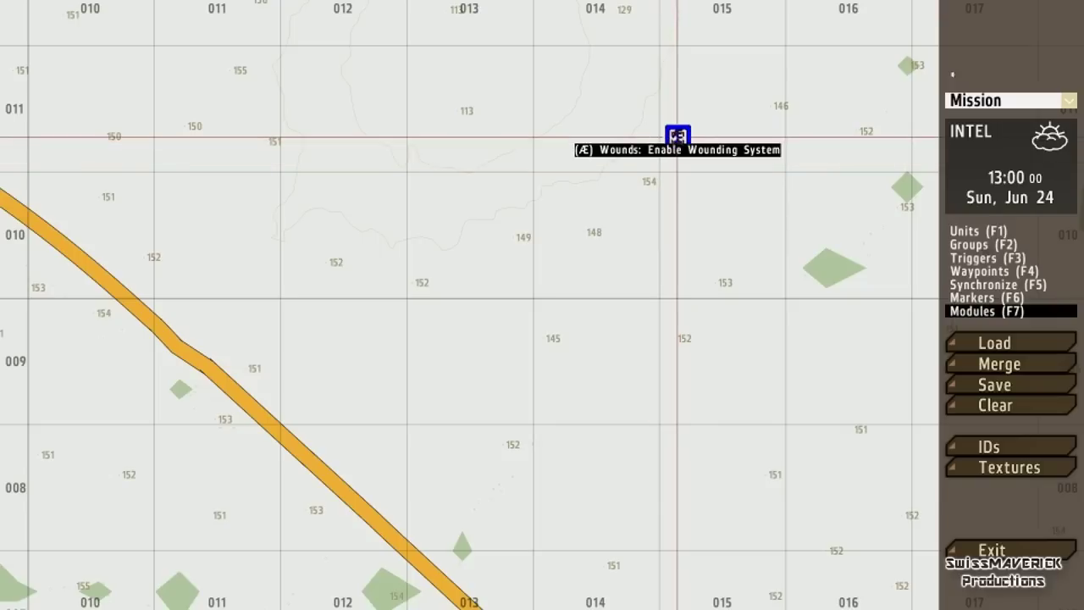
left_click_drag(679, 137, 597, 140)
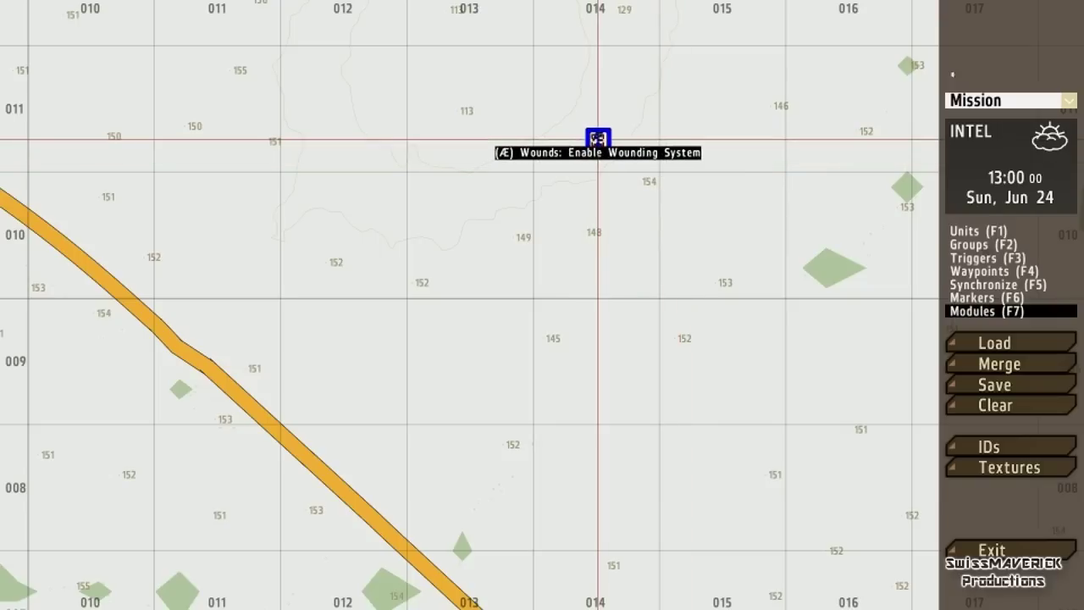
double_click(596, 139)
Step: Scroll the module type list down to the ACE Wounds options, keeping Enable Wounding System
left_click(520, 97)
scroll(542, 238, "down", 1)
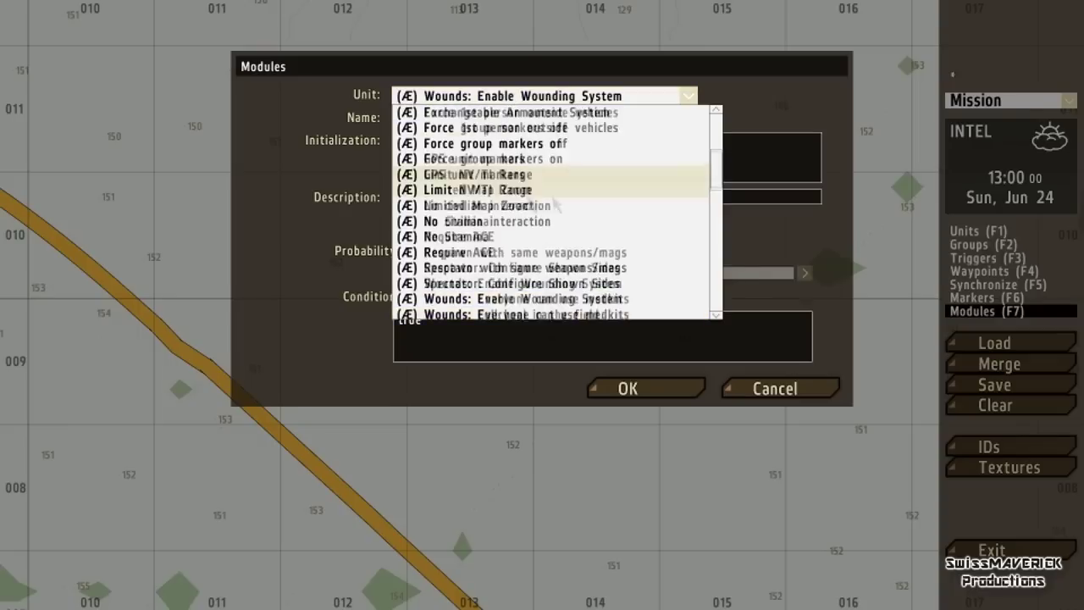
scroll(542, 254, "down", 3)
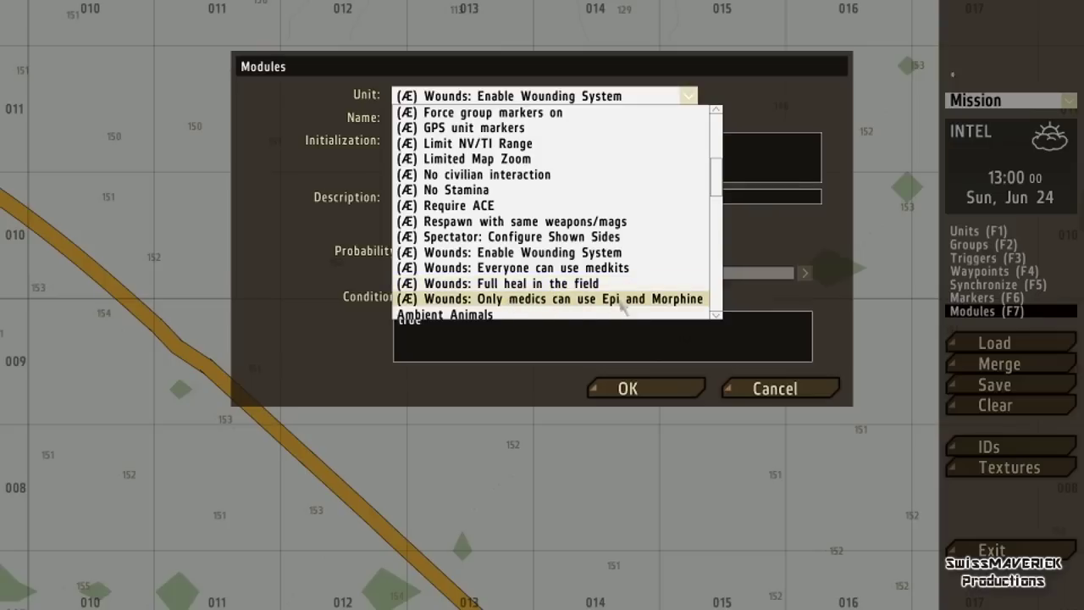
scroll(621, 304, "down", 2)
scroll(614, 292, "down", 1)
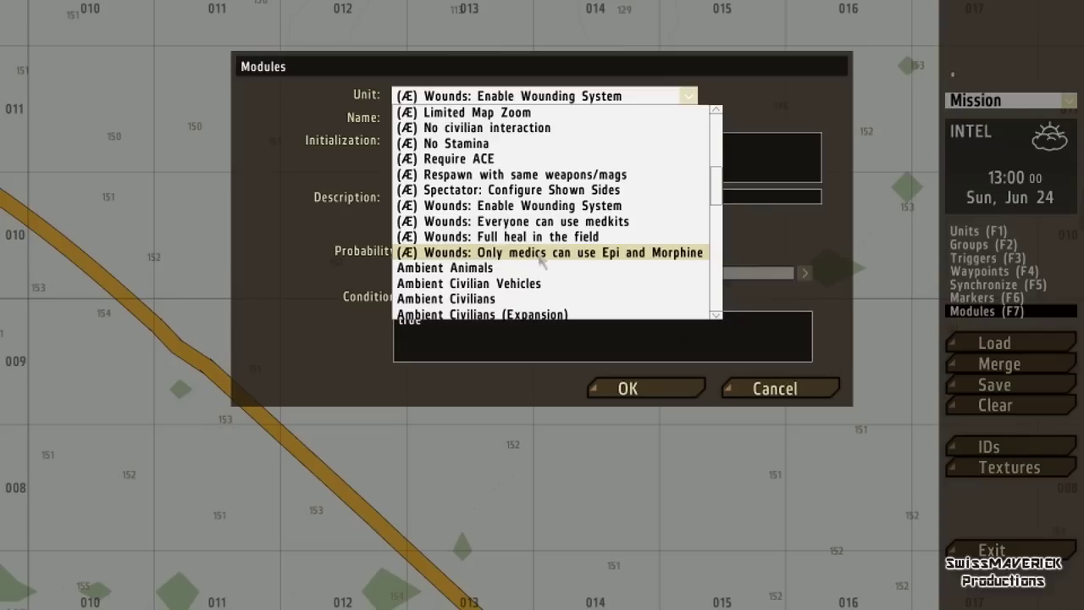
Step: Scroll the type list back up to earlier ACE entries like Enable Radio Sounds, leaving Wounding System chosen
scroll(542, 263, "down", 1)
scroll(542, 262, "up", 4)
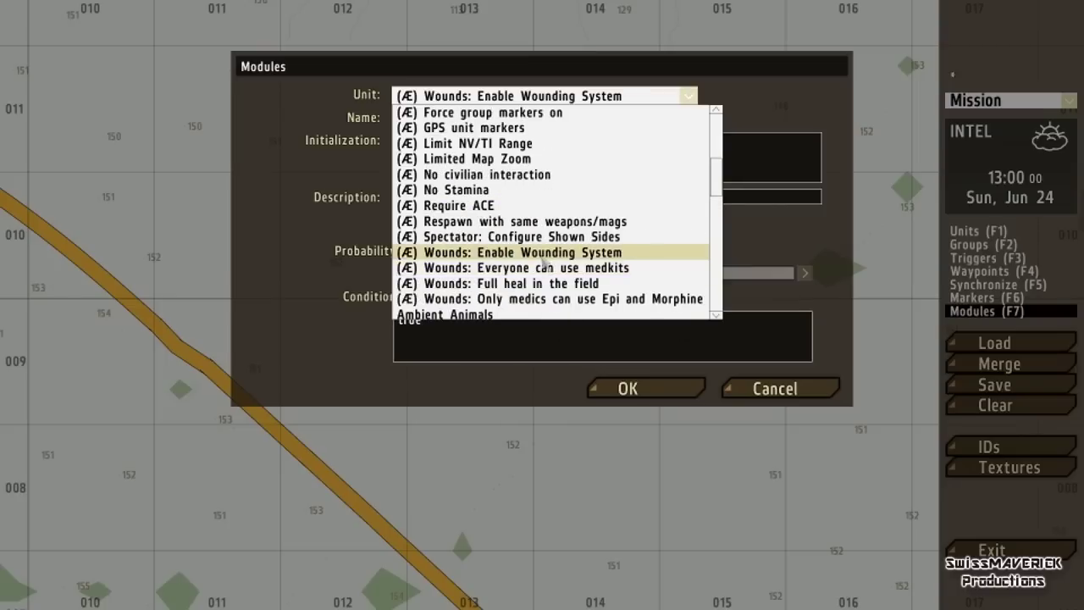
scroll(544, 264, "up", 4)
scroll(544, 264, "up", 4)
scroll(543, 264, "up", 1)
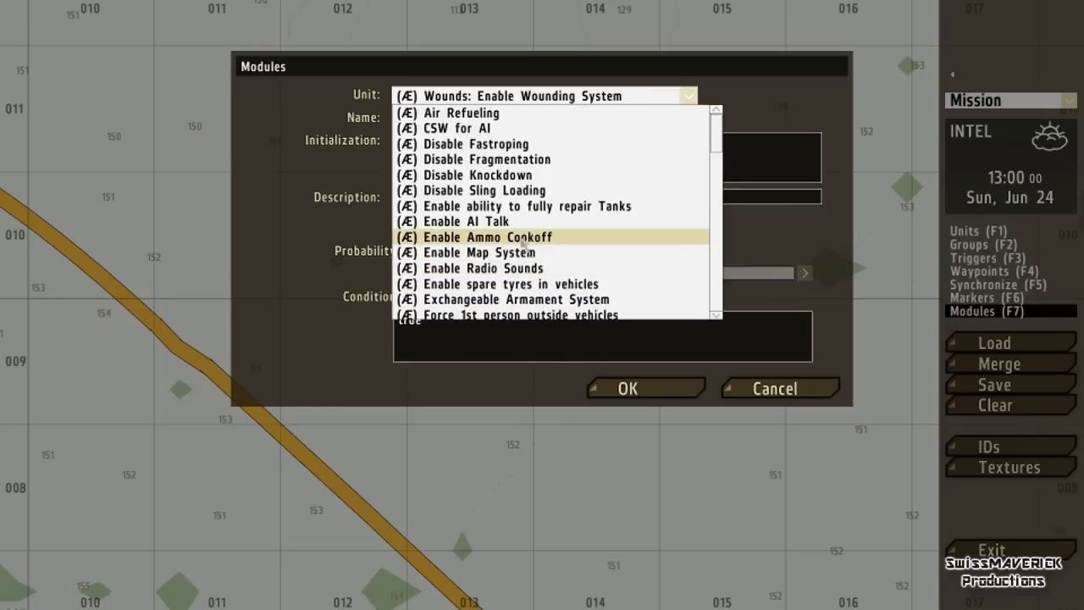
scroll(523, 246, "down", 2)
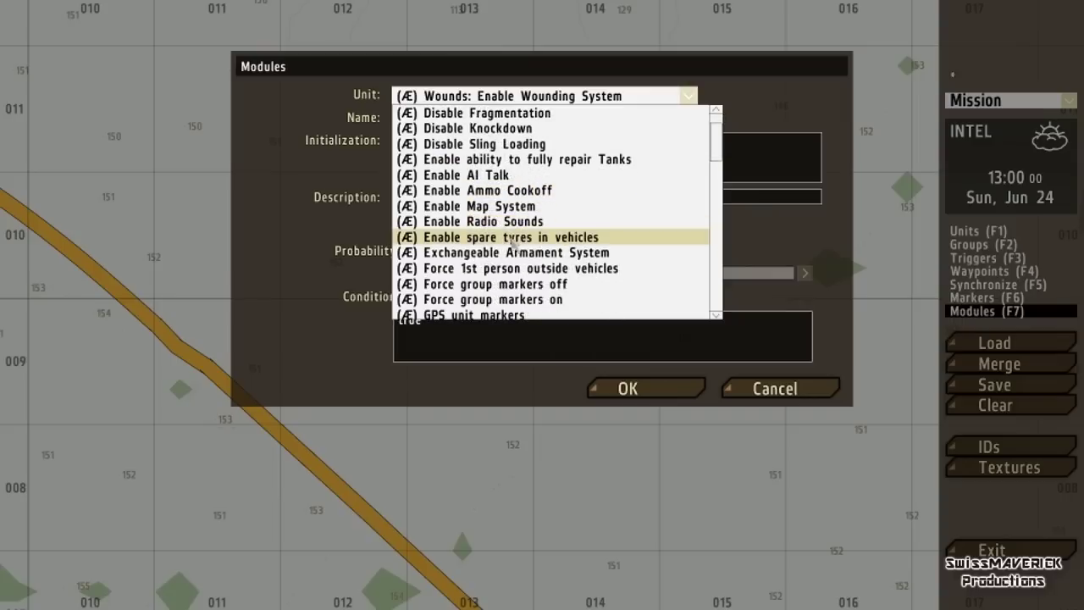
scroll(519, 249, "down", 2)
scroll(514, 252, "down", 1)
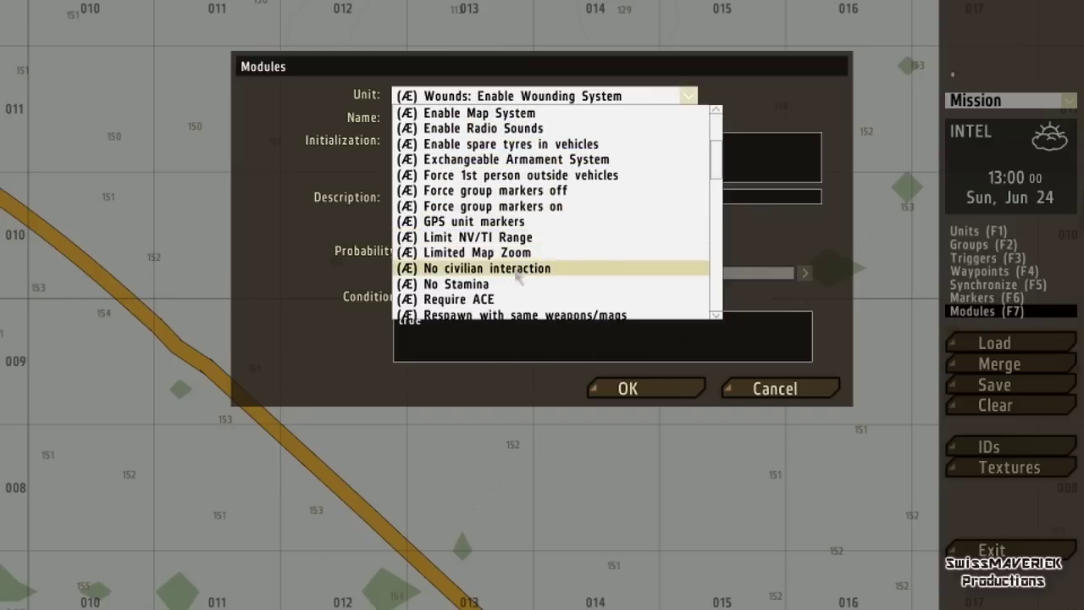
scroll(498, 269, "down", 1)
scroll(499, 270, "down", 2)
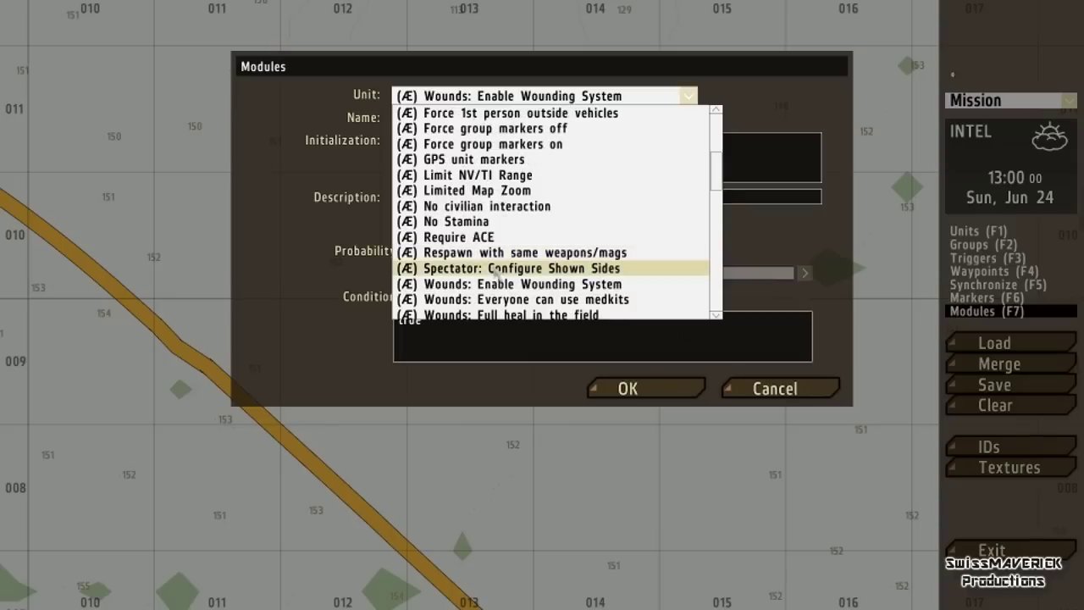
scroll(508, 269, "down", 2)
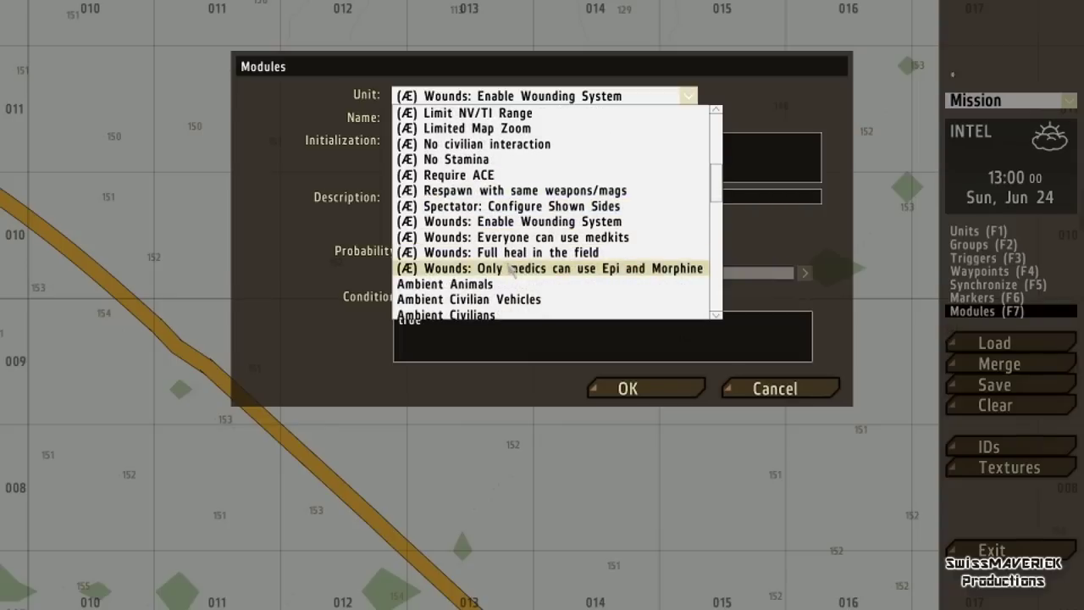
scroll(511, 268, "up", 2)
scroll(511, 268, "up", 2)
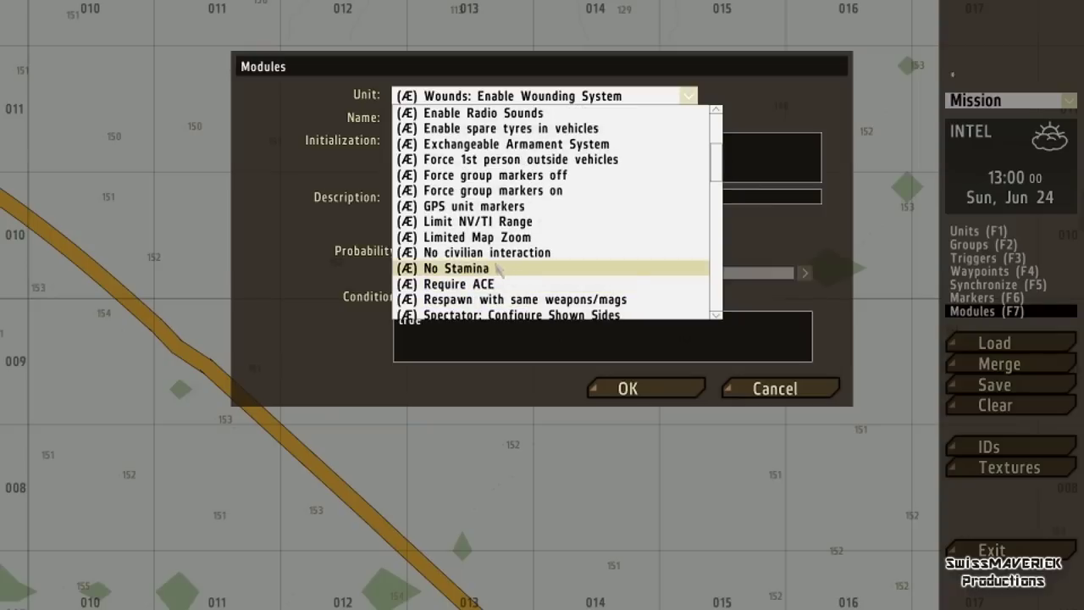
scroll(508, 254, "up", 3)
scroll(525, 241, "up", 1)
scroll(540, 227, "up", 3)
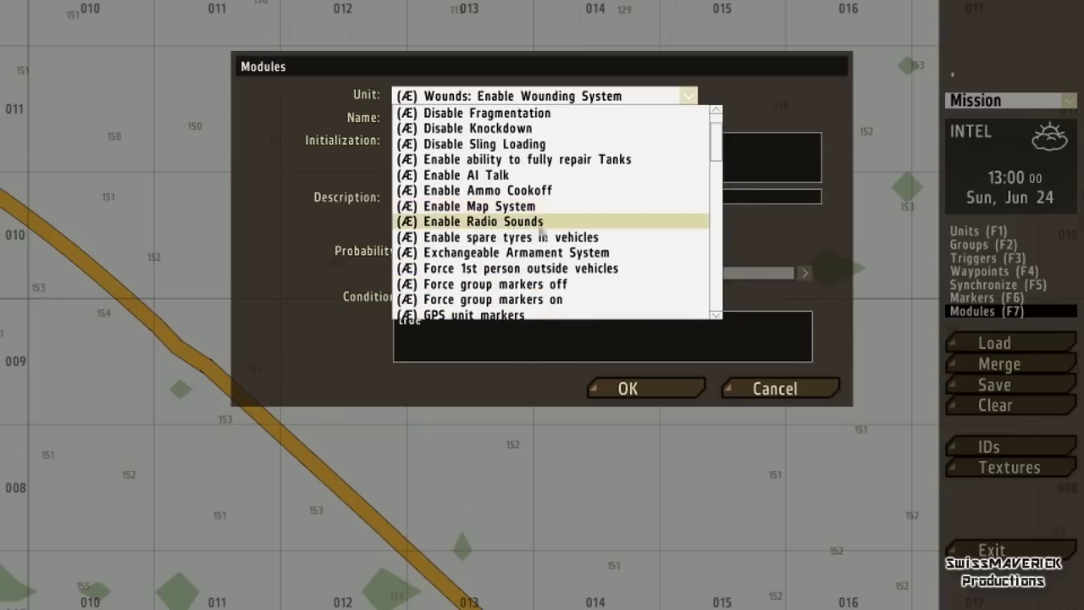
Step: Close the module form and nudge the top-right cluster module slightly right
left_click(703, 395)
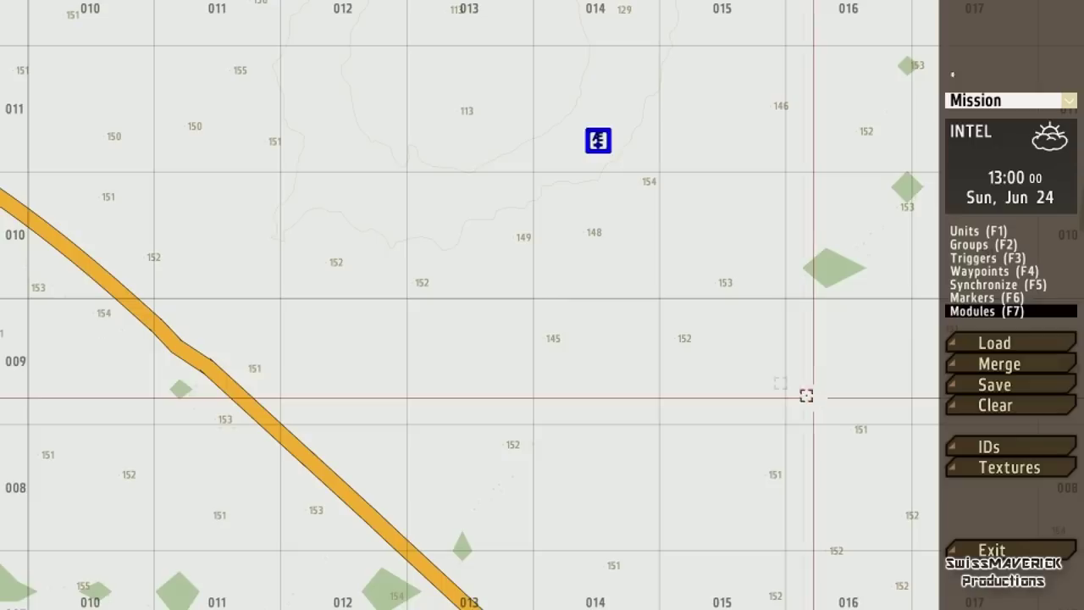
scroll(627, 153, "down", 5)
scroll(678, 356, "up", 4)
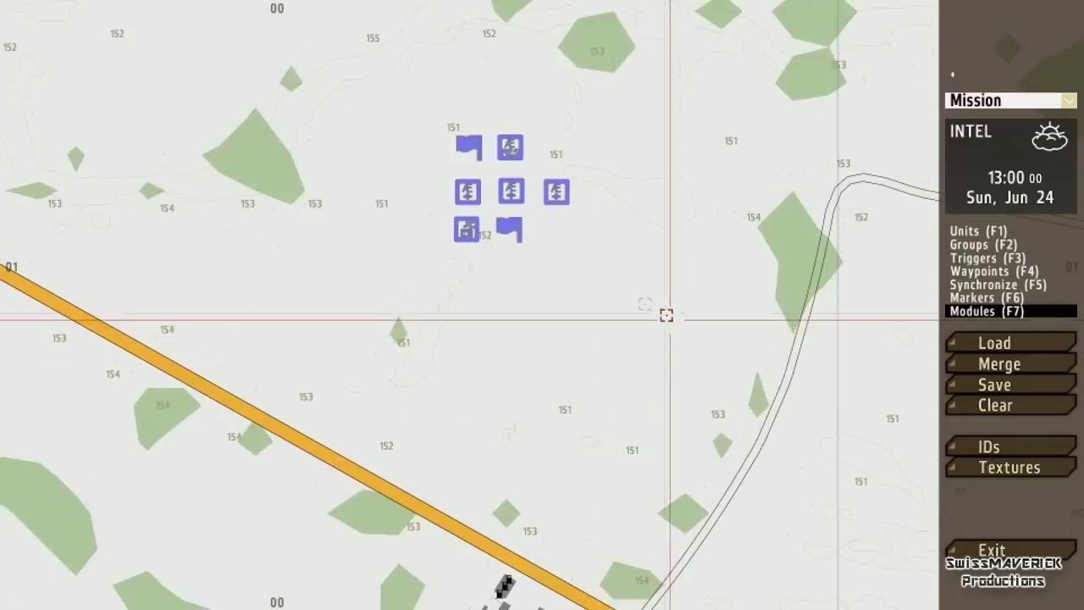
scroll(667, 315, "up", 3)
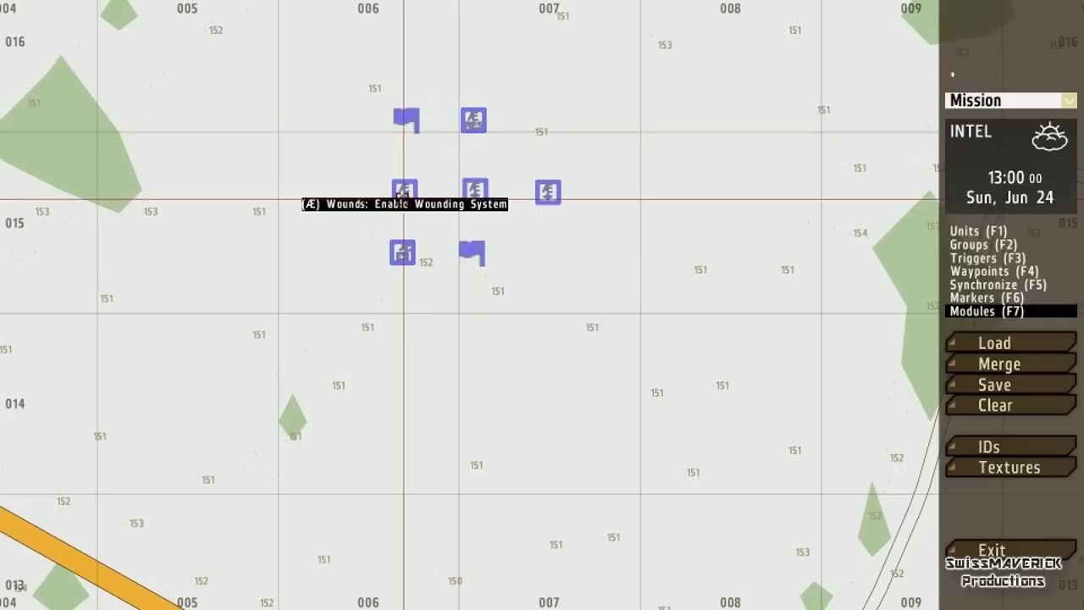
left_click_drag(473, 120, 486, 124)
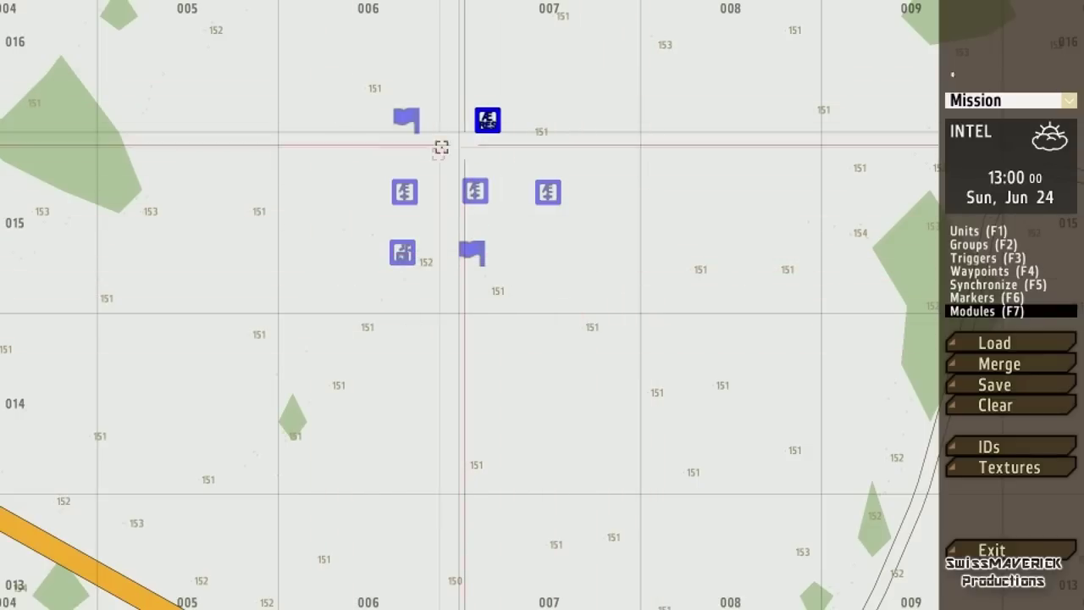
scroll(542, 362, "down", 5)
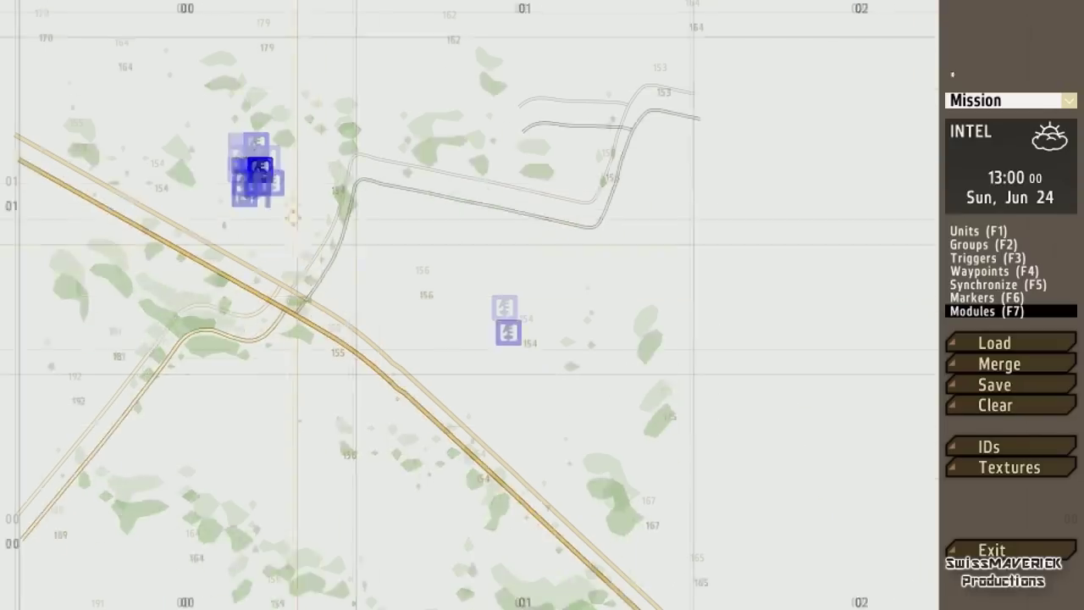
Step: Delete the lone module east of the road junction, then zoom around to check the cluster
key("Delete")
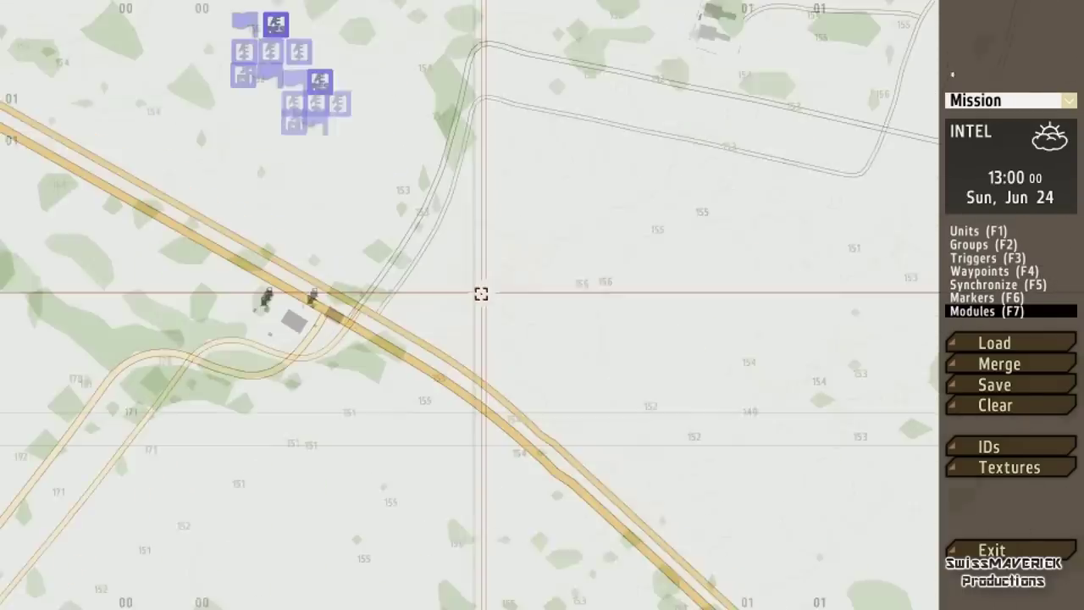
scroll(481, 289, "down", 3)
scroll(481, 289, "up", 3)
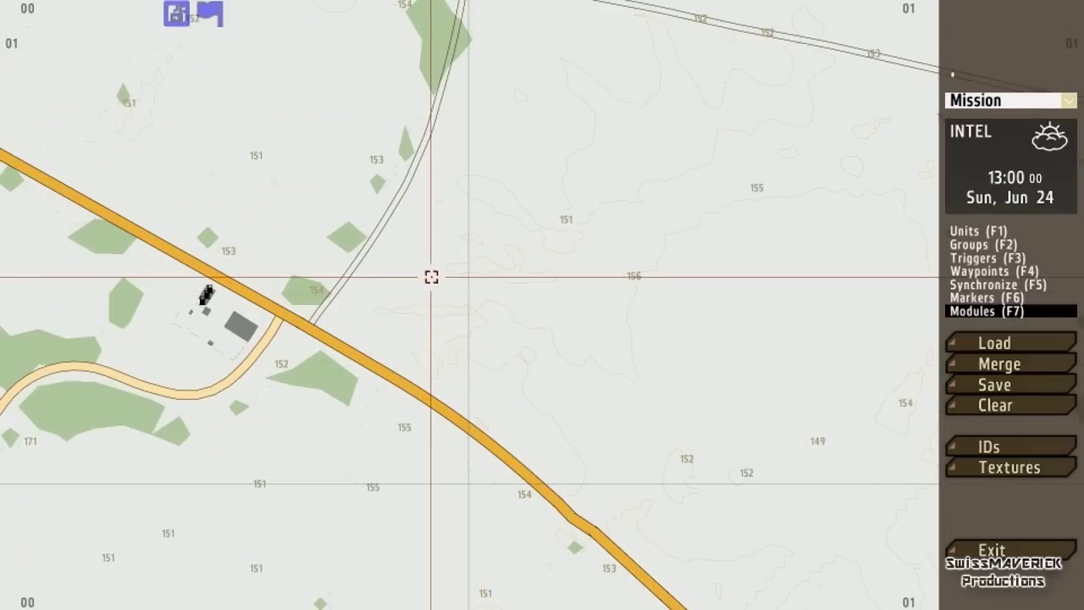
scroll(431, 277, "down", 3)
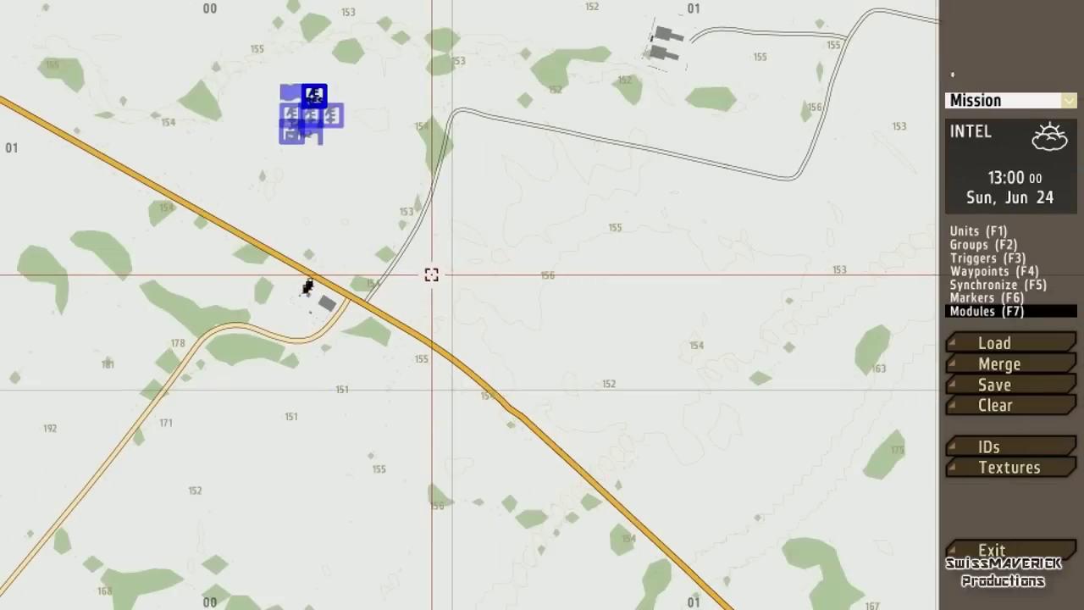
scroll(465, 243, "up", 3)
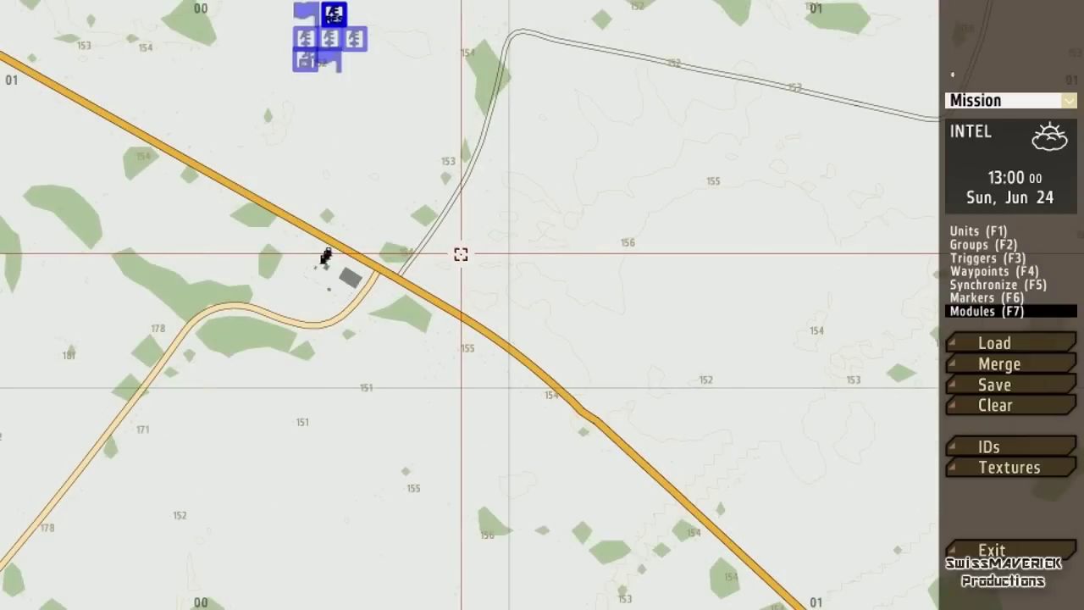